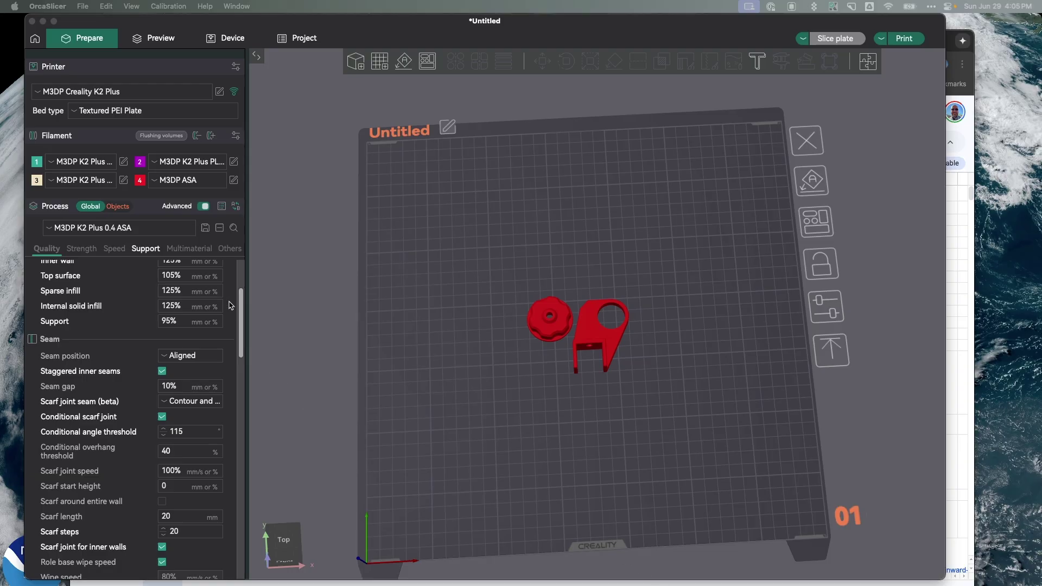
# Step: Scroll the K2 Plus ASA Process settings to the top, then switch to the OrcaSlicer wiki home page in Chrome
pyautogui.moveTo(241, 318); pyautogui.dragTo(241, 288)
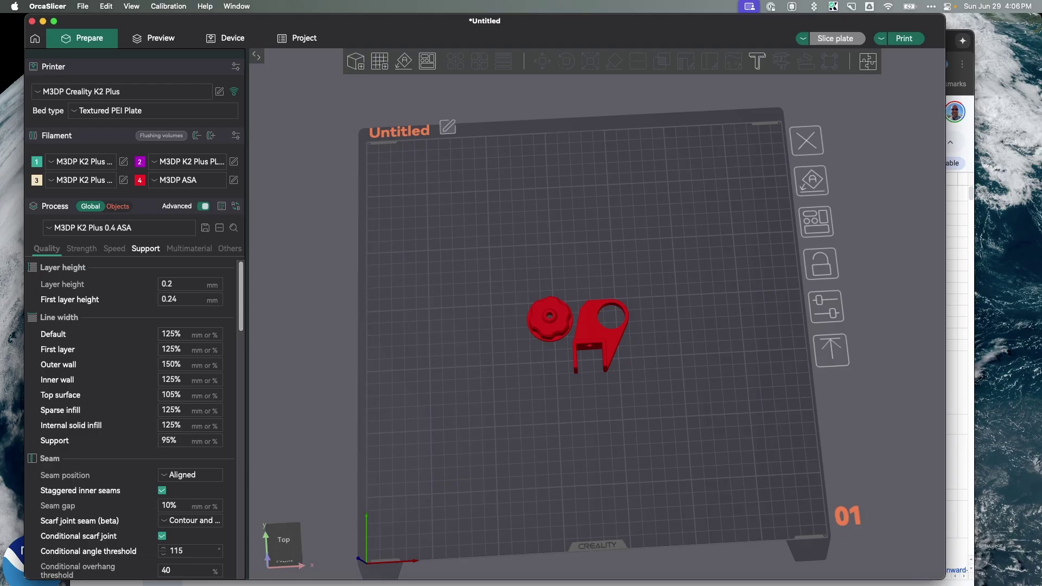
pyautogui.press('super+Tab')
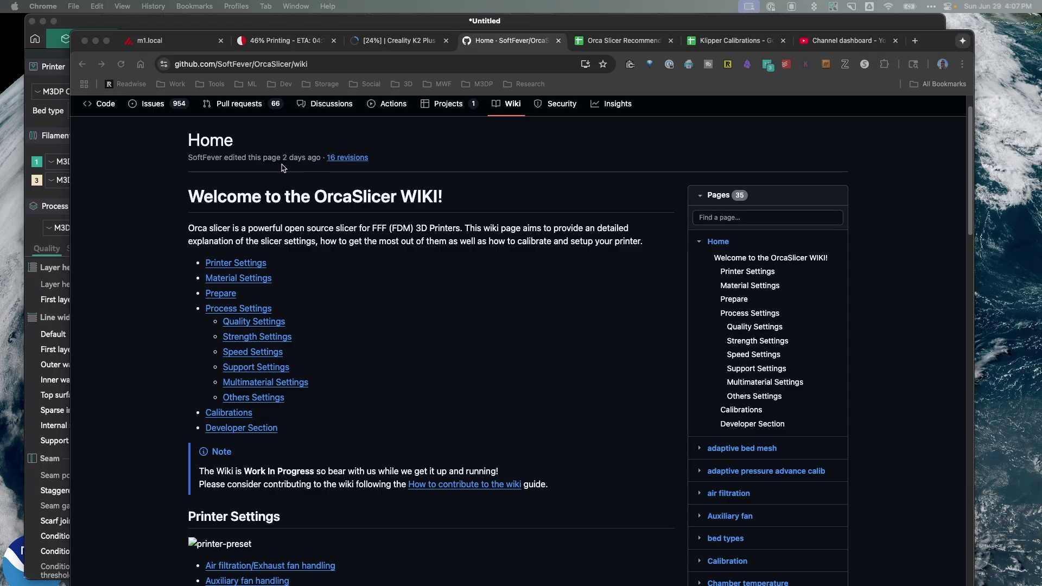
# Step: Open the Layer Height Settings wiki page from the Quality Settings section
pyautogui.click(253, 323)
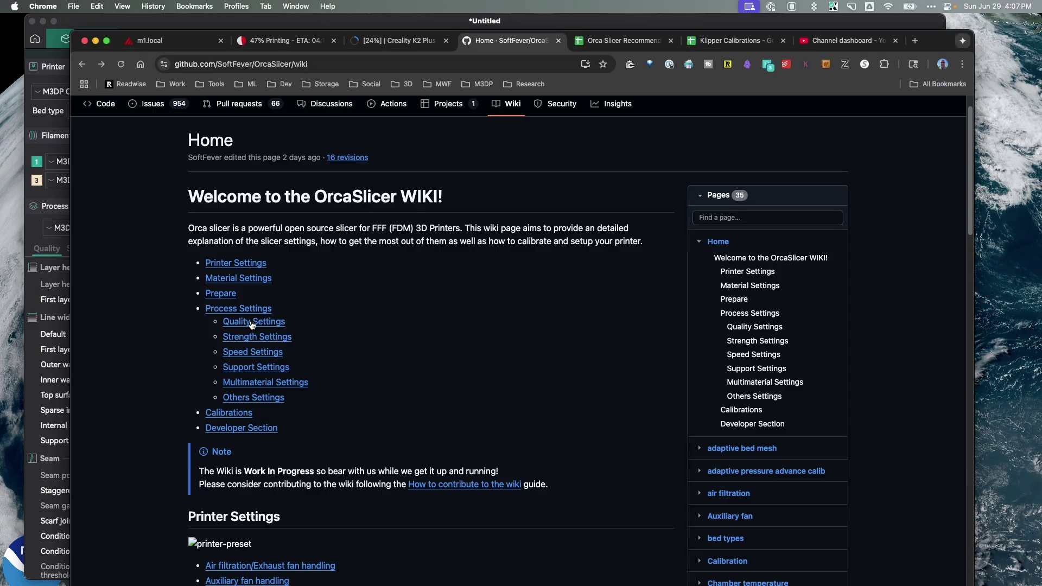
pyautogui.click(253, 322)
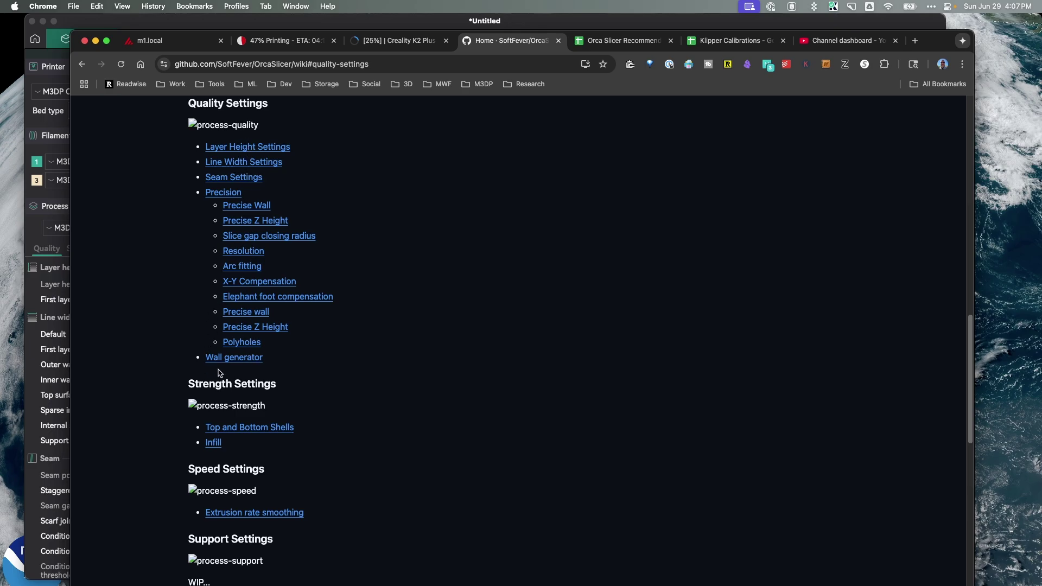
pyautogui.click(256, 152)
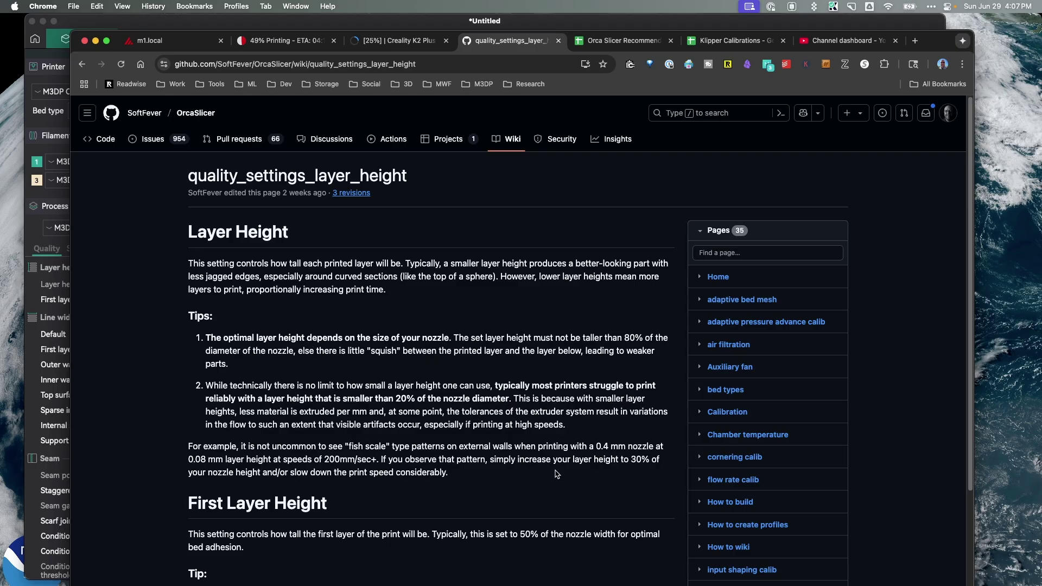
# Step: Read through the layer height page, then switch to the Orca Slicer Recommendations sheet
pyautogui.scroll(-3, 259, 397)
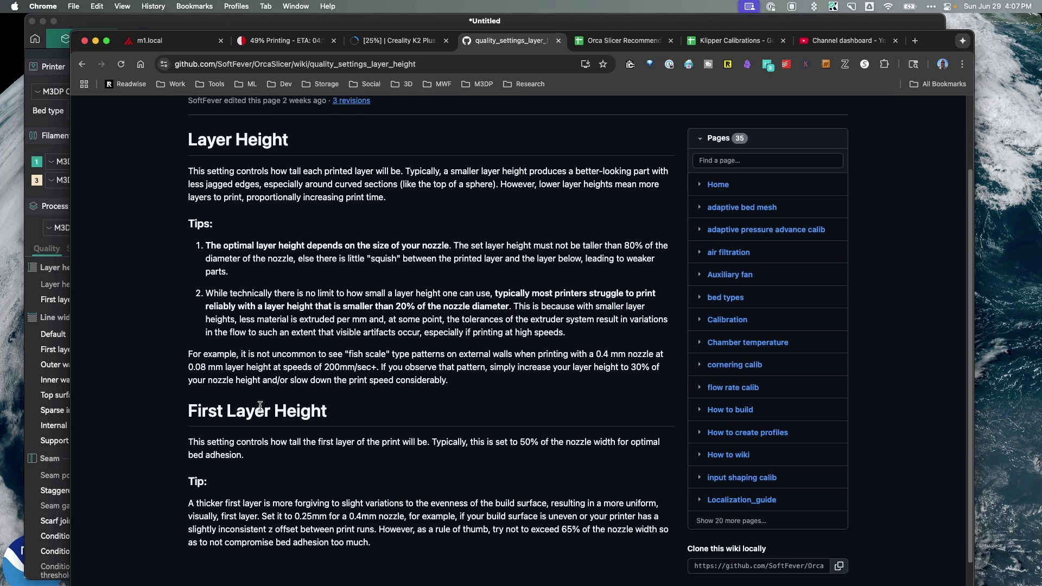
pyautogui.scroll(2, 323, 276)
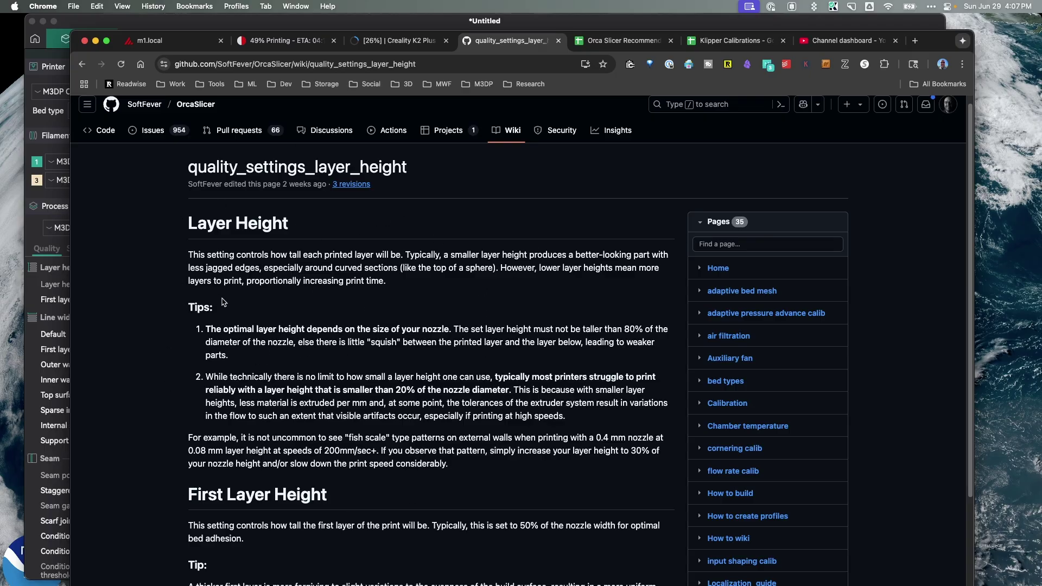
pyautogui.scroll(-2, 256, 375)
pyautogui.scroll(3, 261, 413)
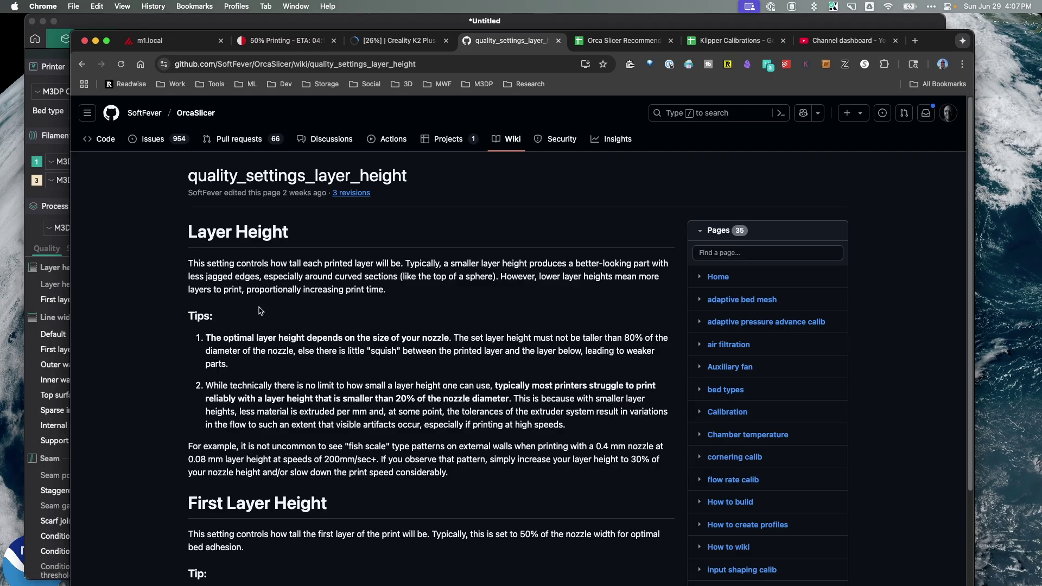
pyautogui.scroll(-2, 264, 323)
pyautogui.scroll(-1, 263, 322)
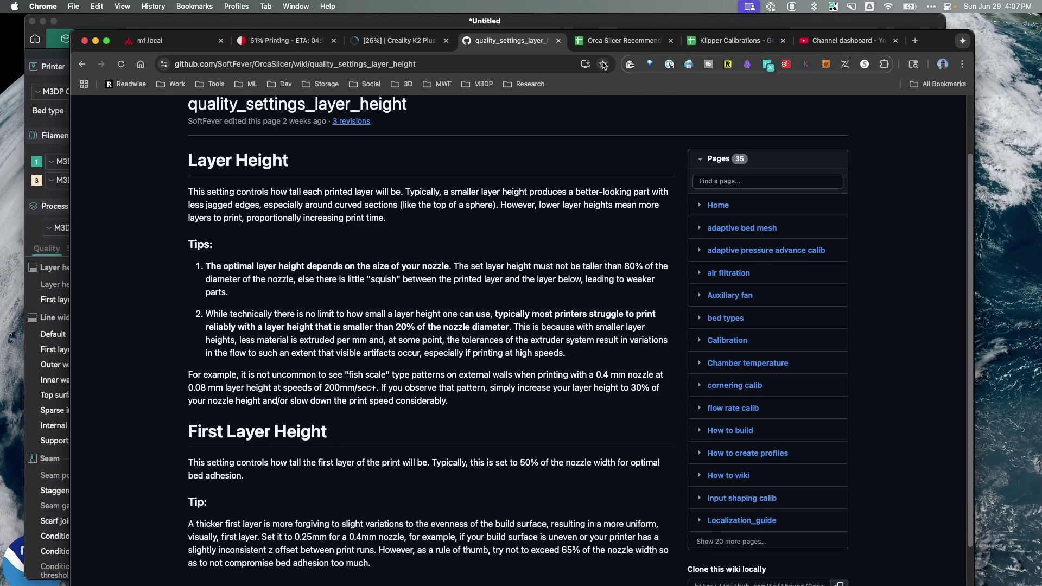
pyautogui.click(612, 41)
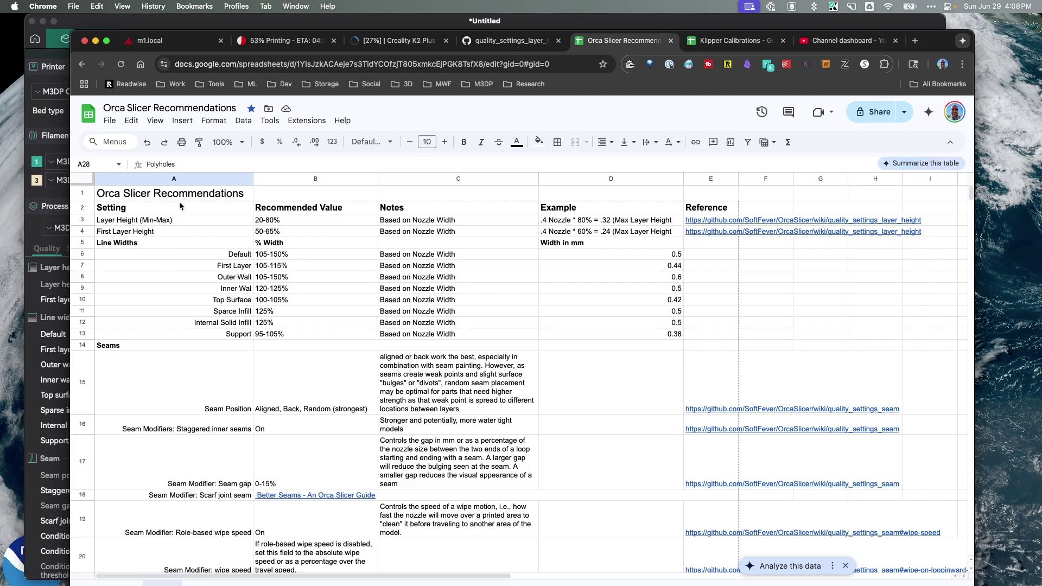
pyautogui.click(504, 43)
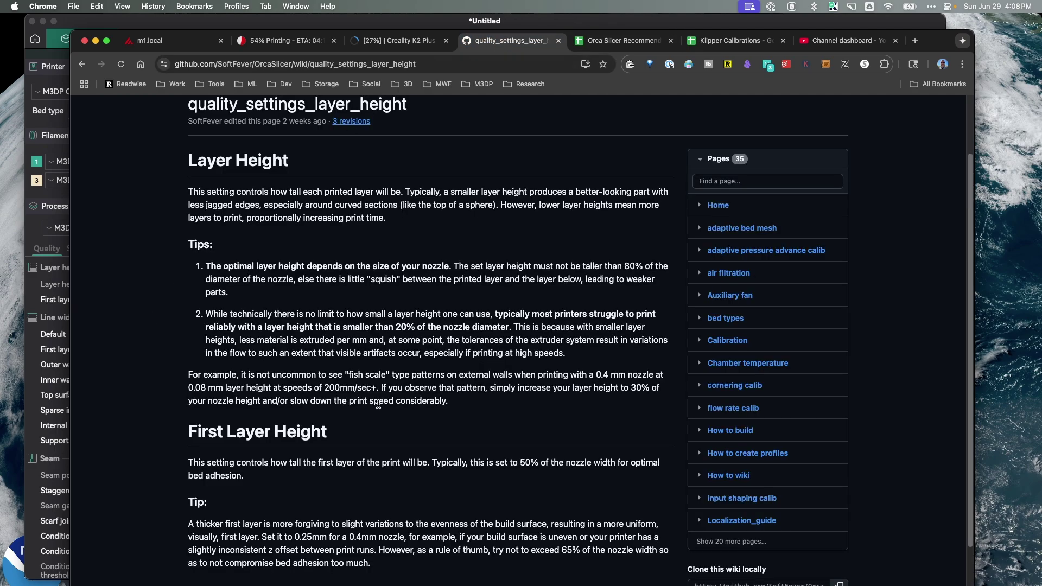
pyautogui.scroll(-3, 379, 405)
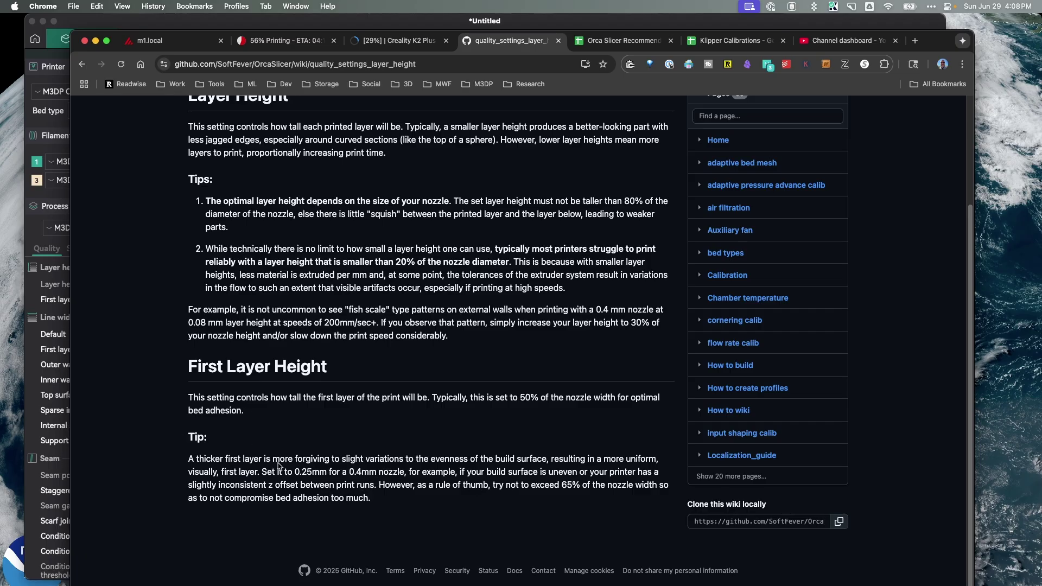
pyautogui.scroll(2, 245, 285)
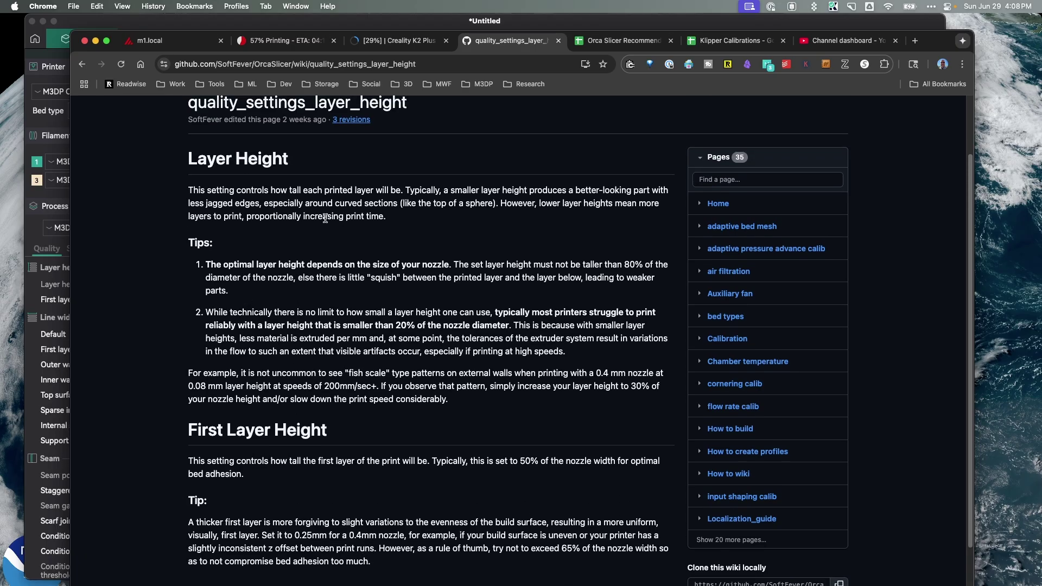
pyautogui.scroll(-2, 307, 326)
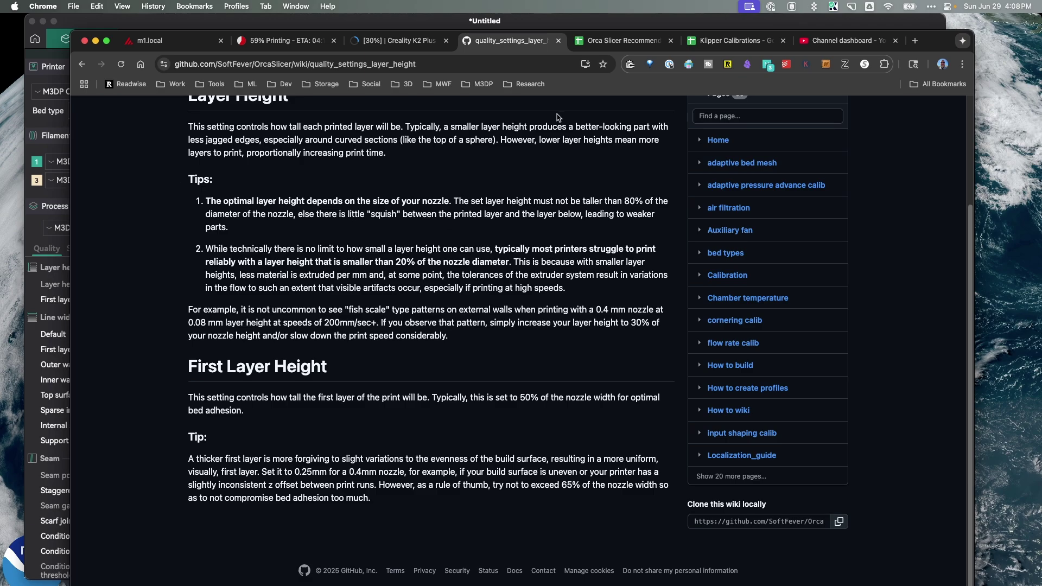
pyautogui.click(622, 41)
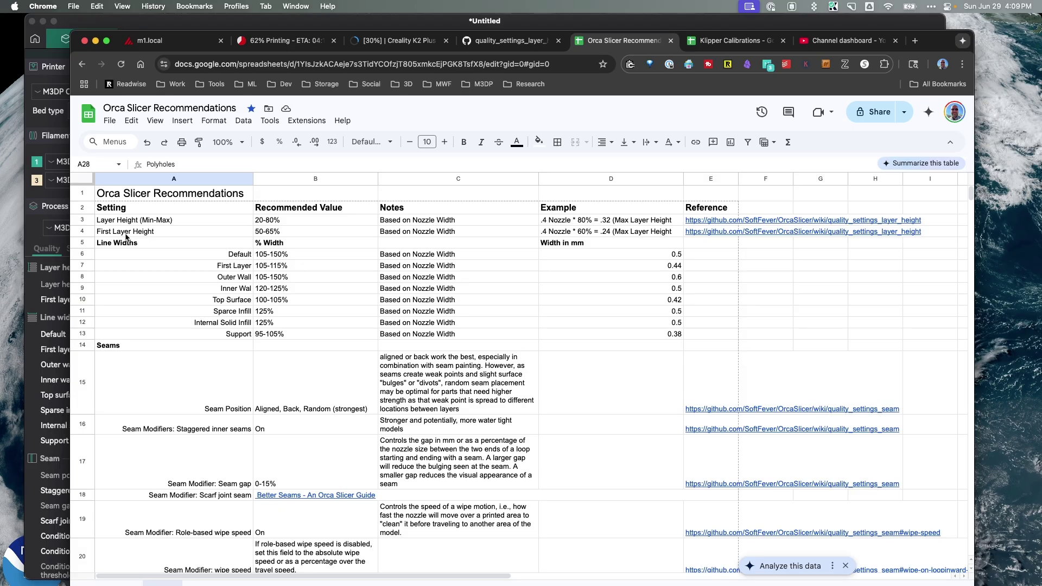
pyautogui.click(26, 365)
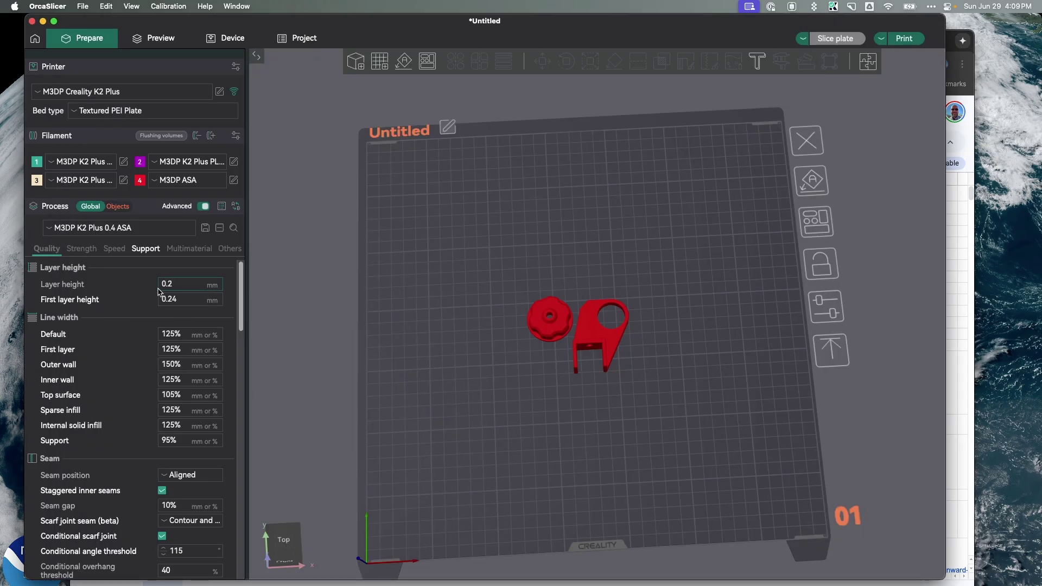
pyautogui.click(175, 300)
pyautogui.click(972, 81)
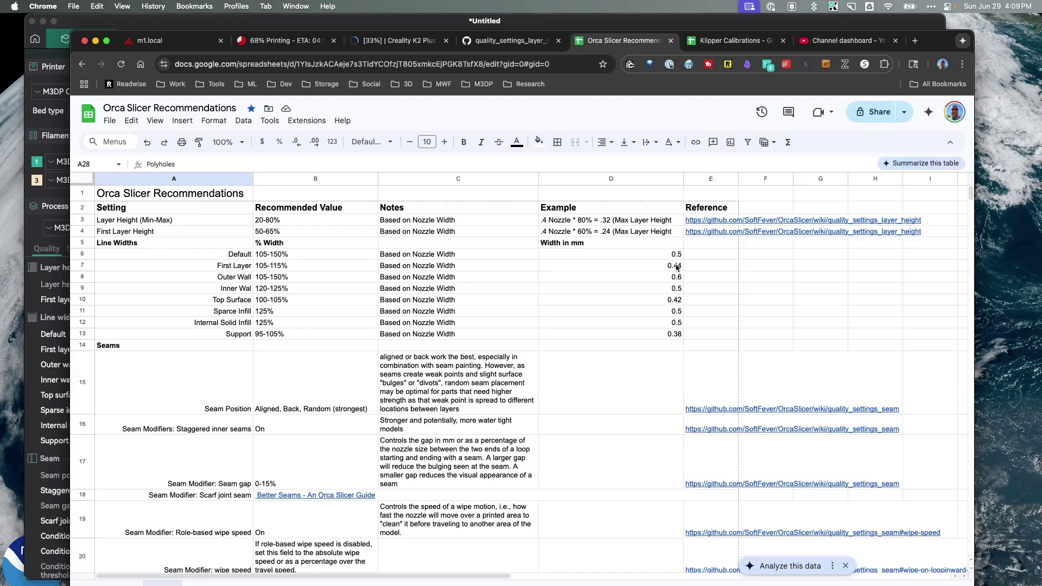
# Step: Return from the layer height page to the wiki home's Quality Settings list
pyautogui.click(546, 41)
pyautogui.scroll(3, 324, 236)
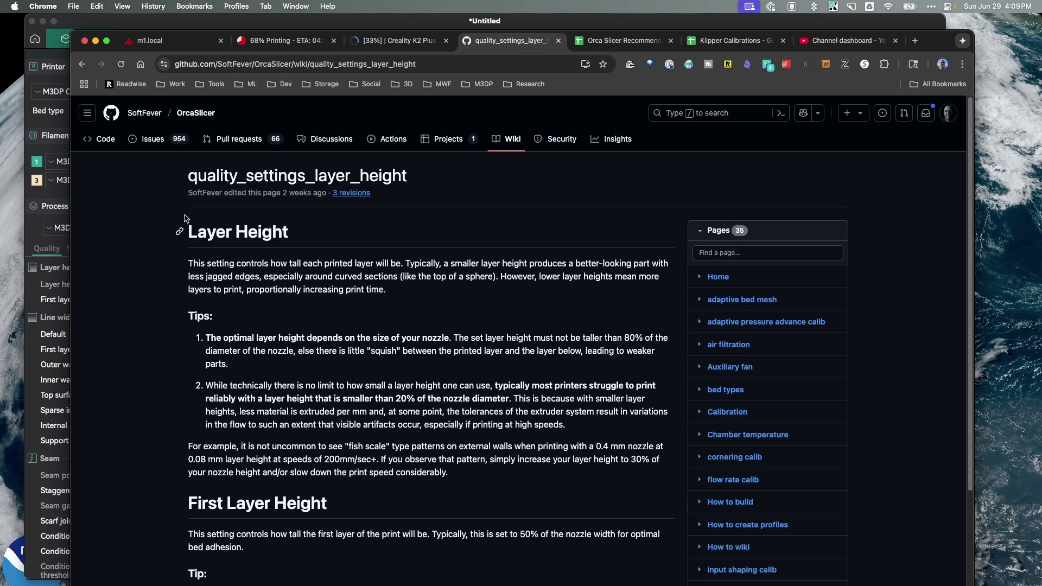
pyautogui.click(80, 63)
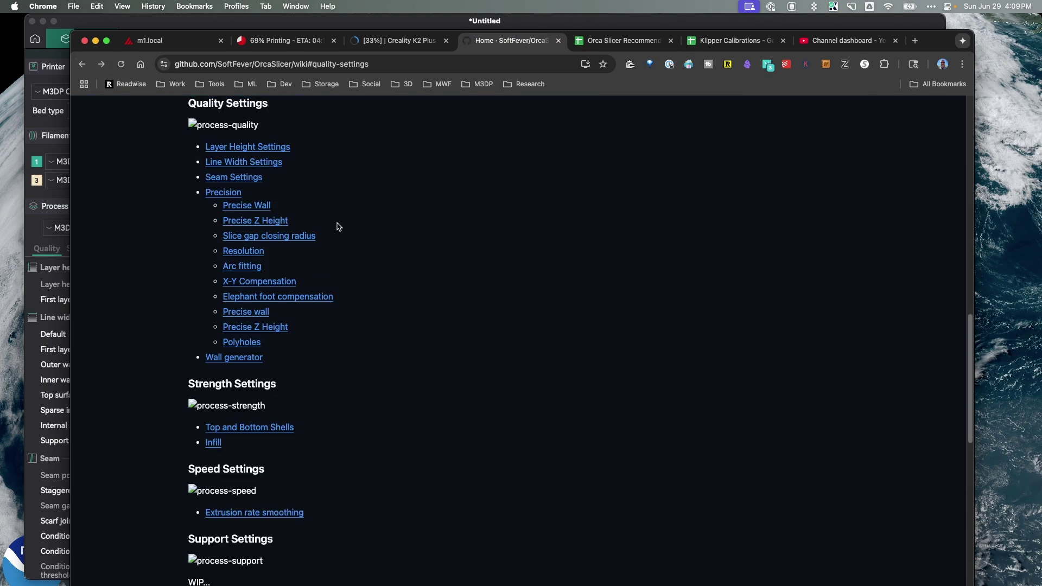
# Step: Skim the Line Width Settings page, then view the sheet's Seams rows (Seam gap 0-15%)
pyautogui.click(244, 163)
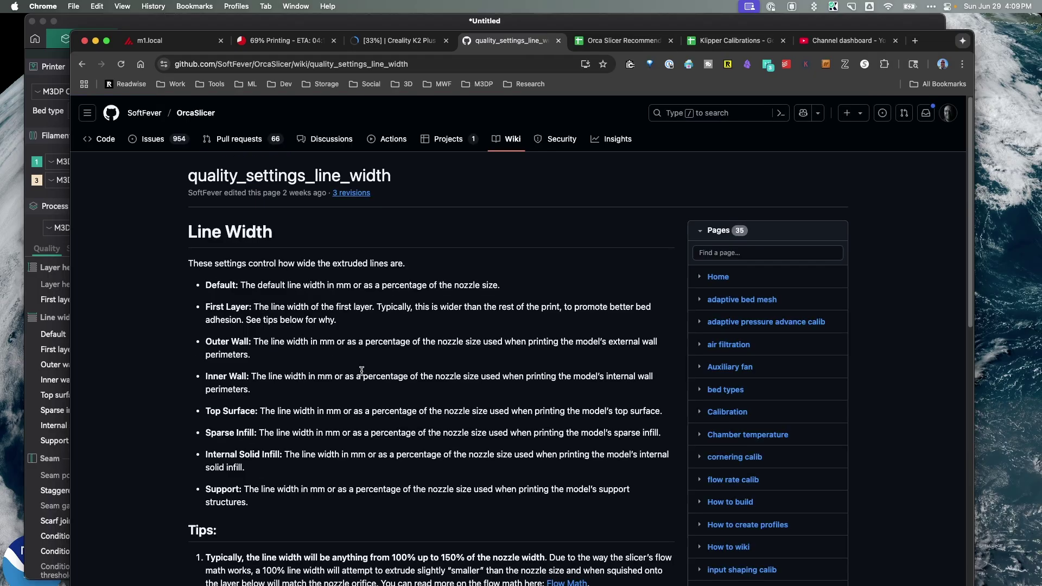
pyautogui.scroll(-10, 358, 372)
pyautogui.scroll(10, 356, 378)
pyautogui.click(606, 38)
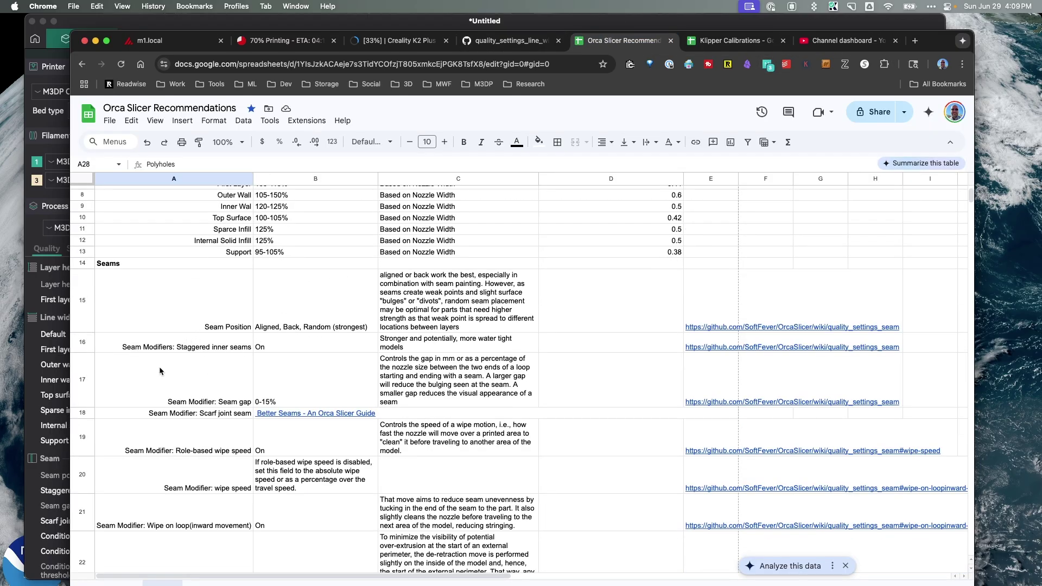
pyautogui.scroll(-1, 206, 331)
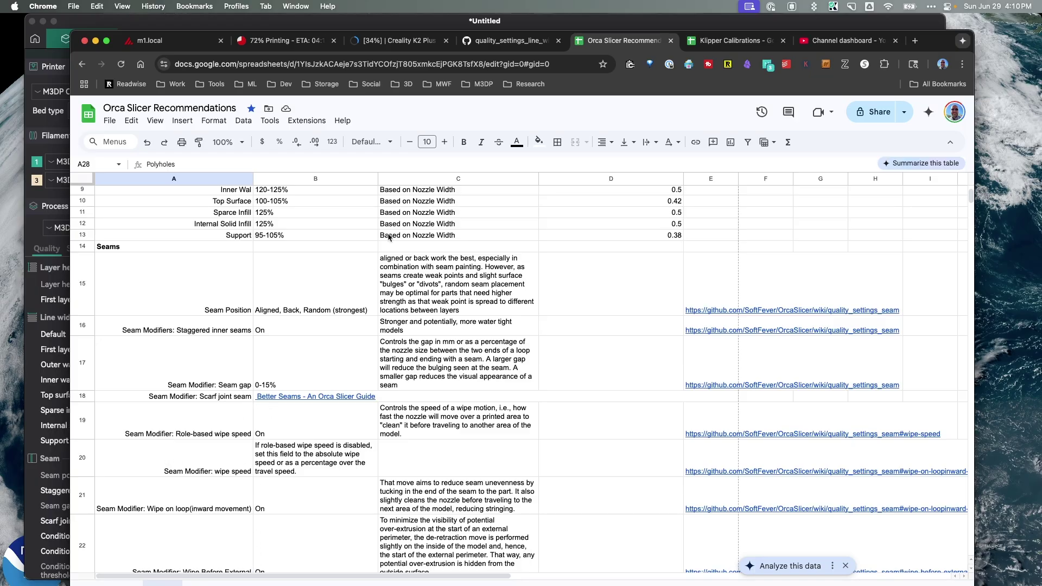
# Step: Bring OrcaSlicer forward and scroll the Process panel to the Seam settings (Seam gap 10%)
pyautogui.click(277, 22)
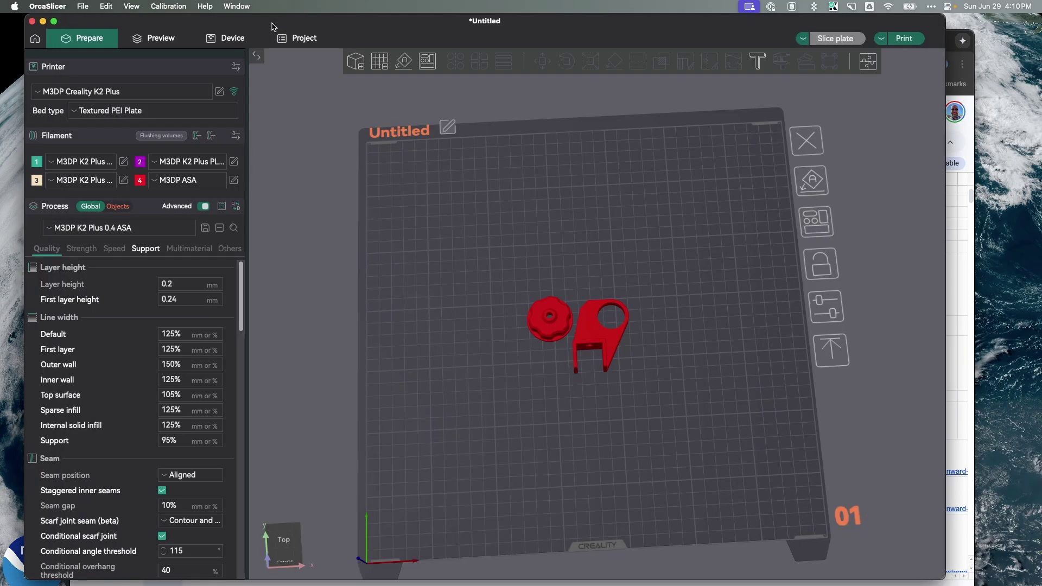
pyautogui.moveTo(239, 273); pyautogui.dragTo(236, 310)
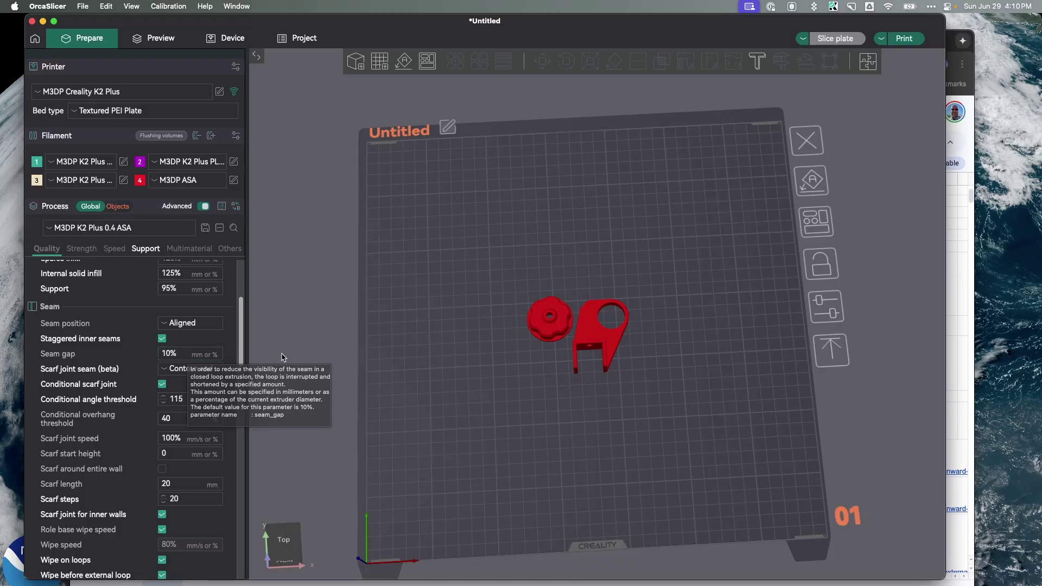
pyautogui.scroll(-2, 168, 402)
pyautogui.scroll(-1, 167, 404)
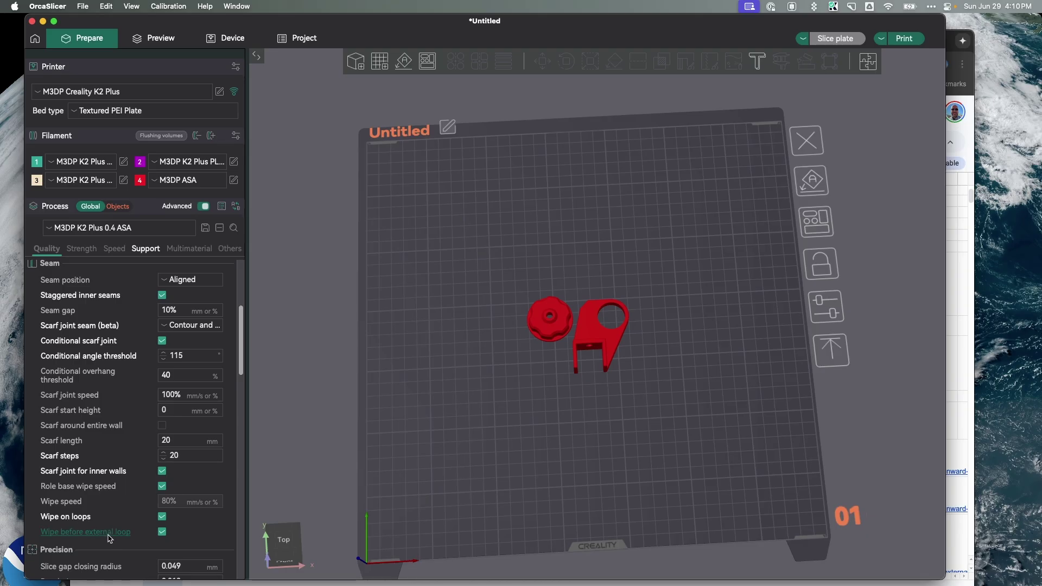
# Step: Look over the Precision and Wall generator settings, then return to the recommendations sheet
pyautogui.moveTo(109, 537)
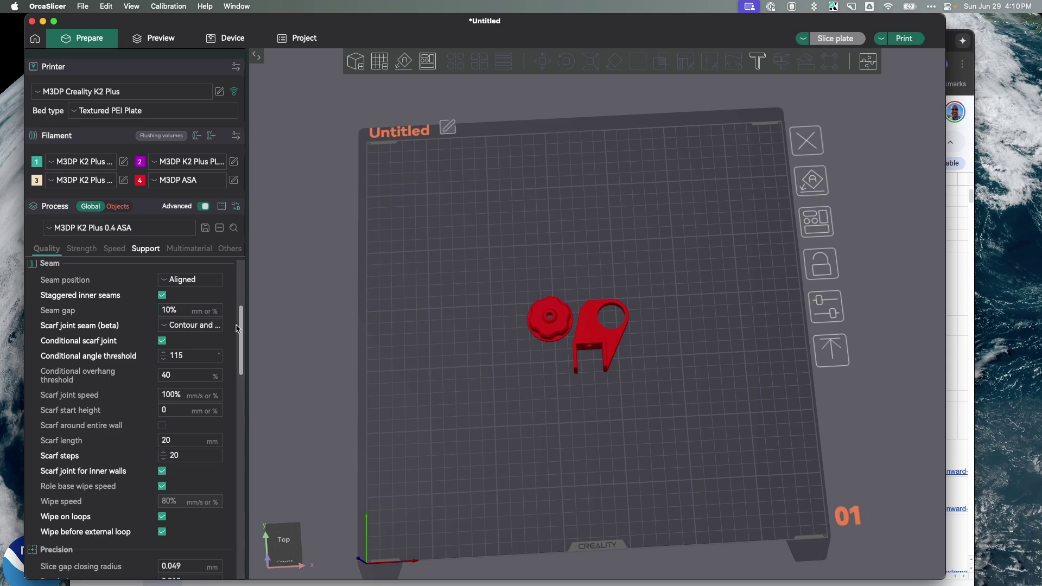
pyautogui.moveTo(246, 339); pyautogui.dragTo(245, 339)
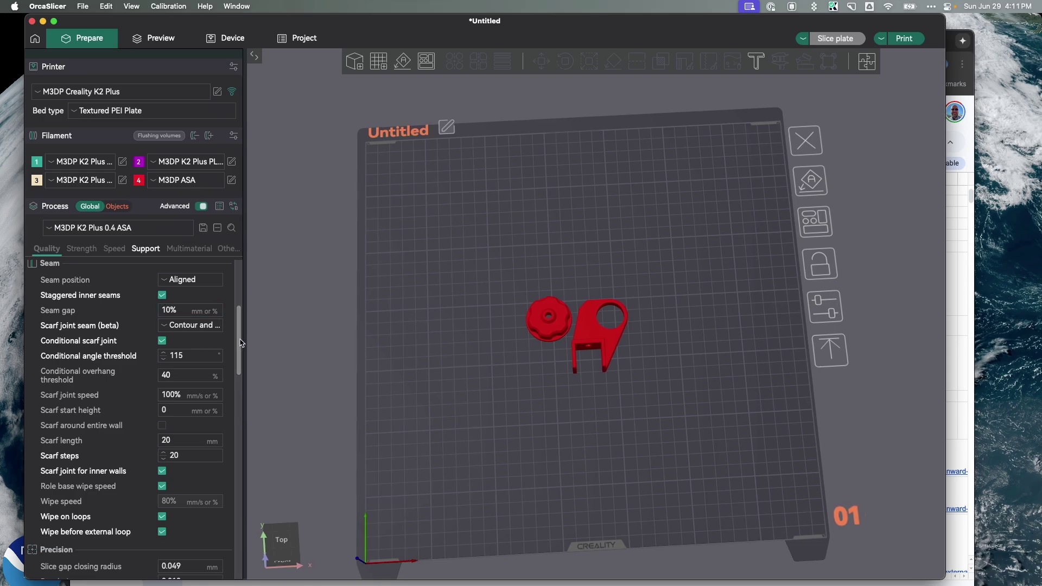
pyautogui.scroll(-5, 234, 359)
pyautogui.scroll(2, 234, 376)
pyautogui.scroll(-3, 231, 380)
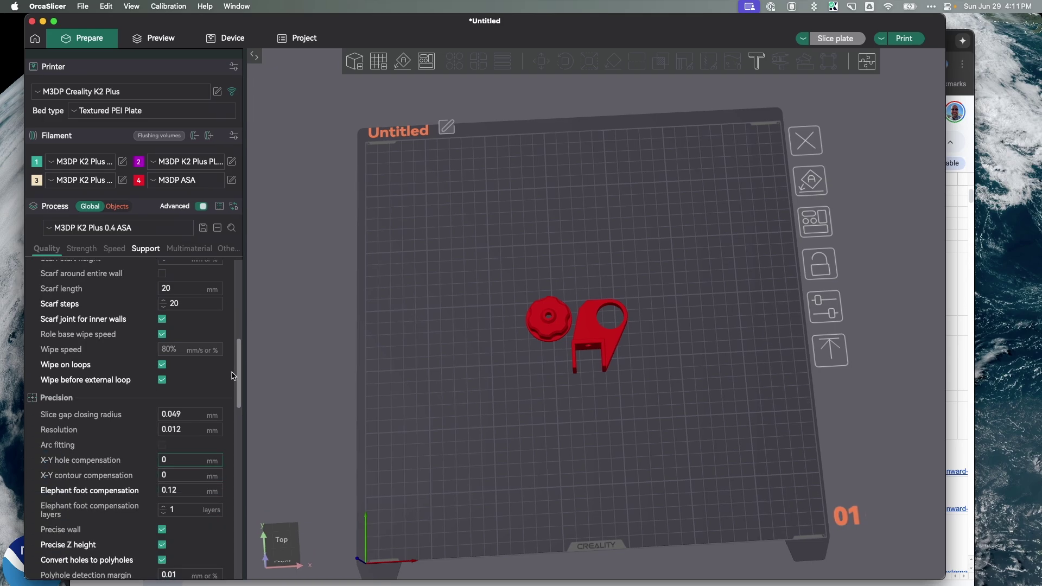
pyautogui.scroll(-4, 226, 388)
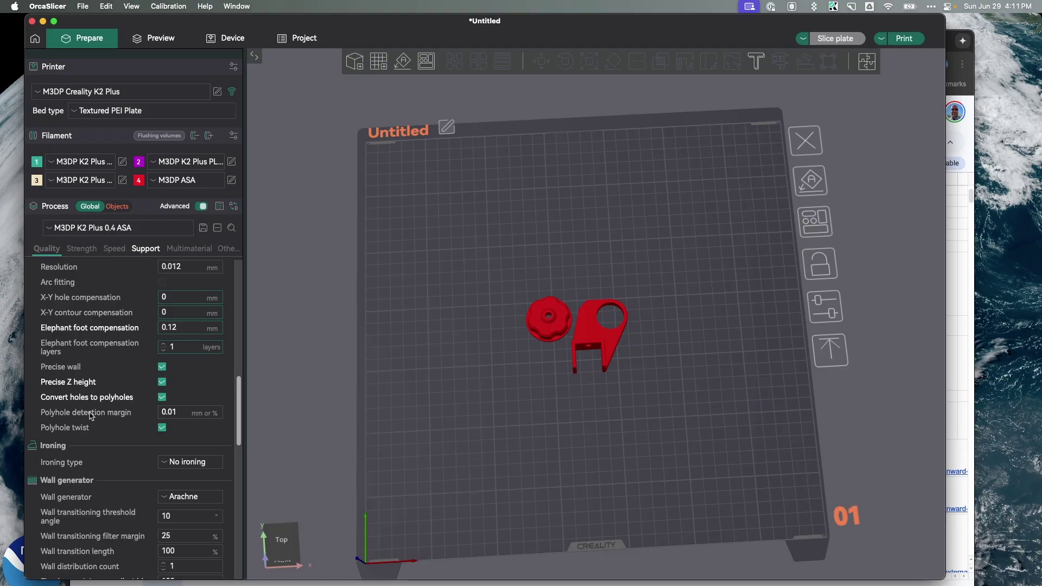
pyautogui.click(958, 42)
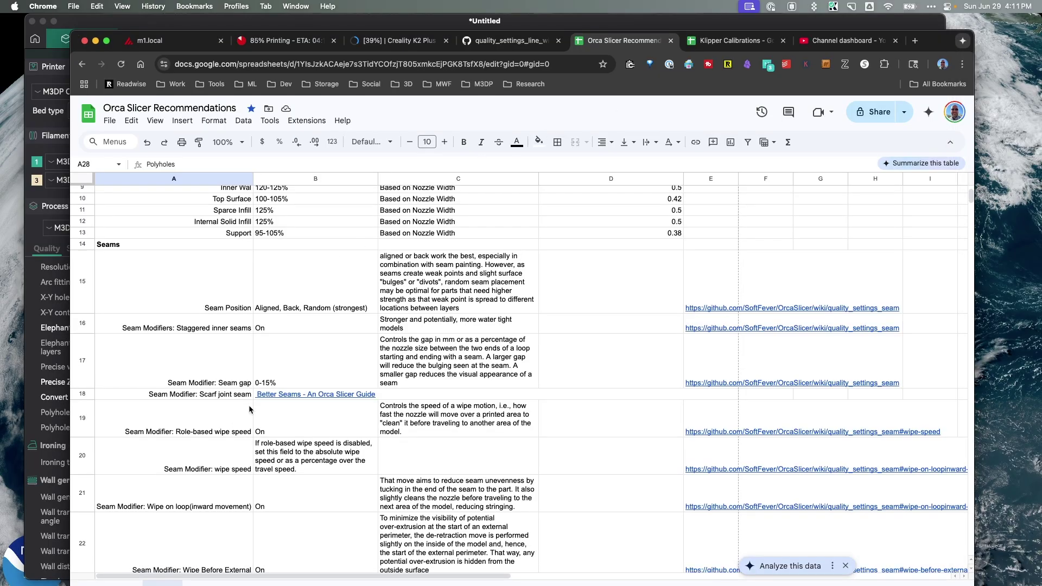
# Step: Scroll the recommendations sheet down to row 28 Polyholes, then return to OrcaSlicer's process settings
pyautogui.scroll(-2, 249, 405)
pyautogui.scroll(-4, 174, 480)
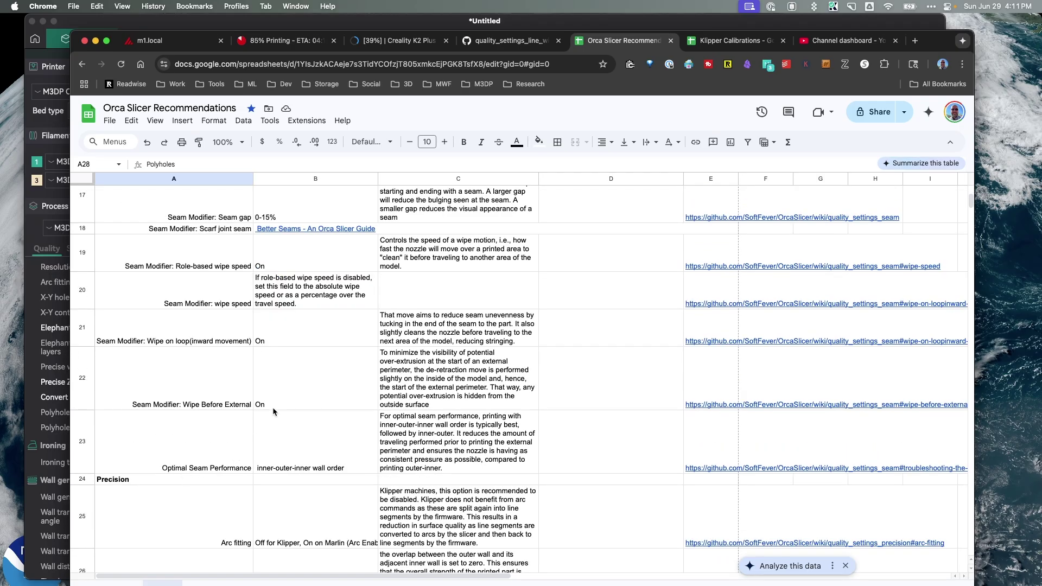
pyautogui.scroll(-1, 252, 455)
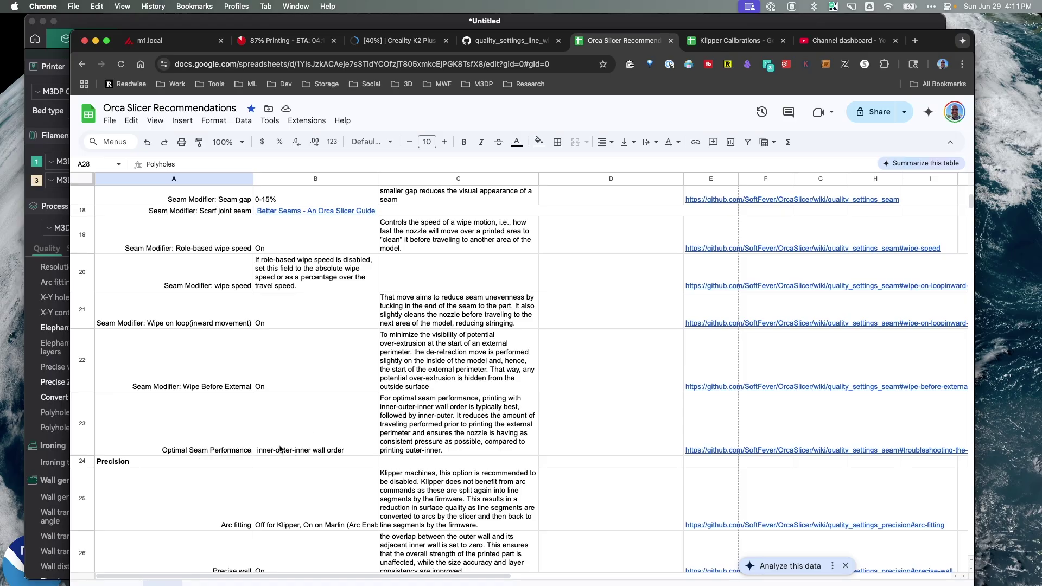
pyautogui.scroll(-3, 175, 460)
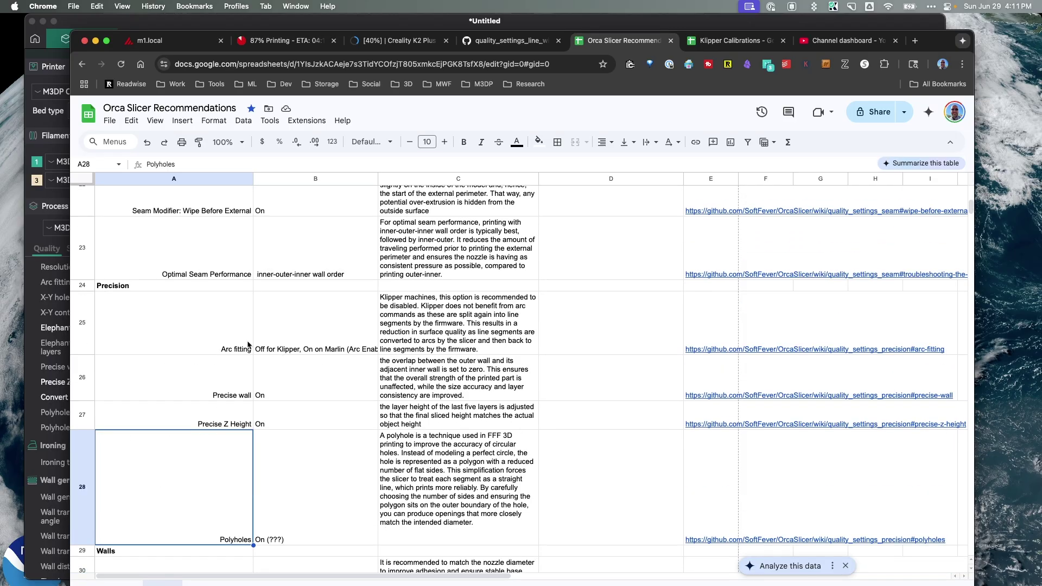
pyautogui.click(548, 23)
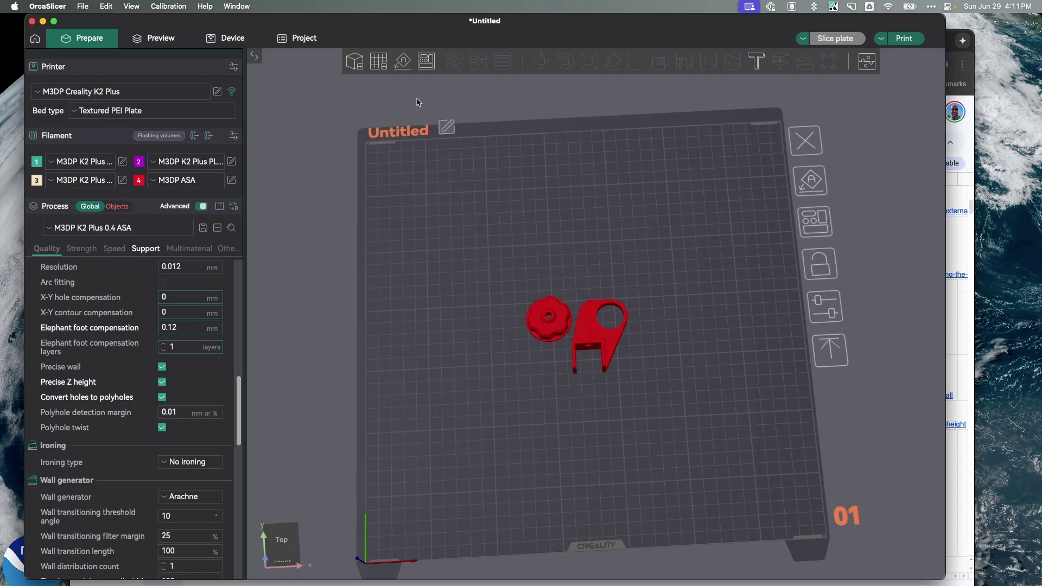
pyautogui.scroll(-1, 156, 435)
# Step: Check the Arachne wall generator, 85% minimum wall width and 1.02 bottom surface flow ratio
pyautogui.scroll(-3, 215, 416)
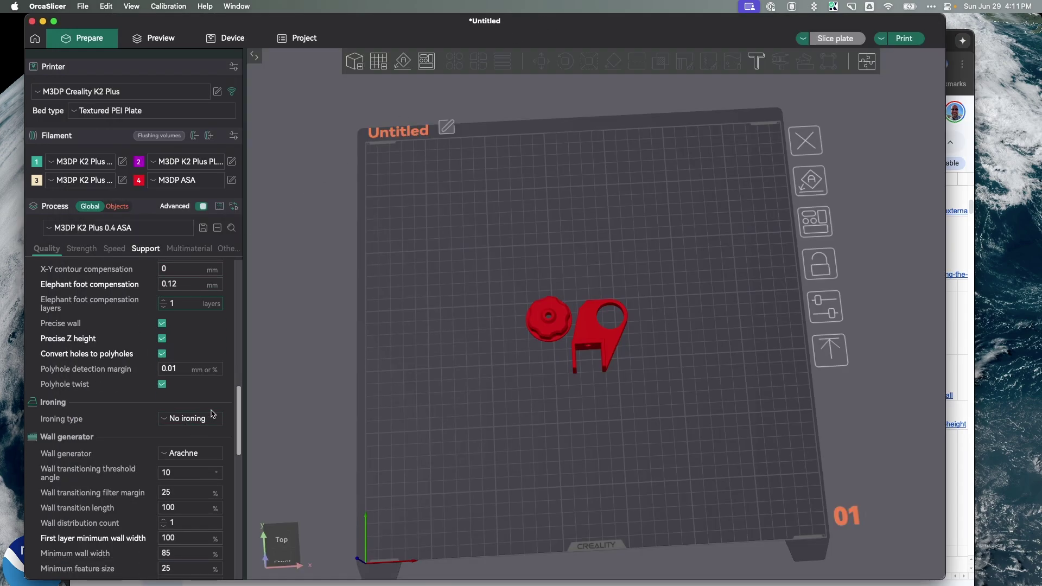
pyautogui.scroll(-4, 201, 456)
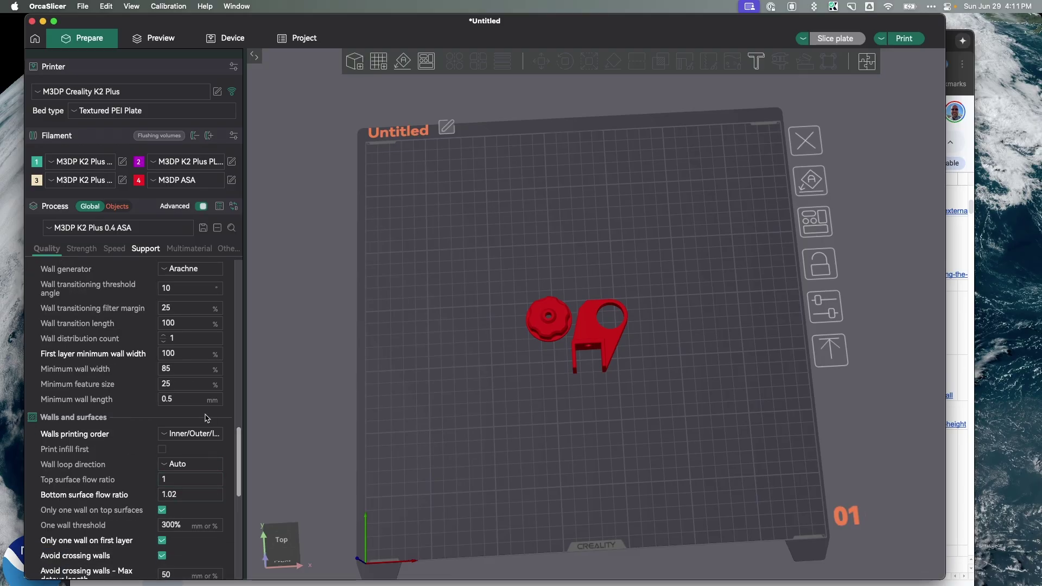
pyautogui.scroll(12, 207, 418)
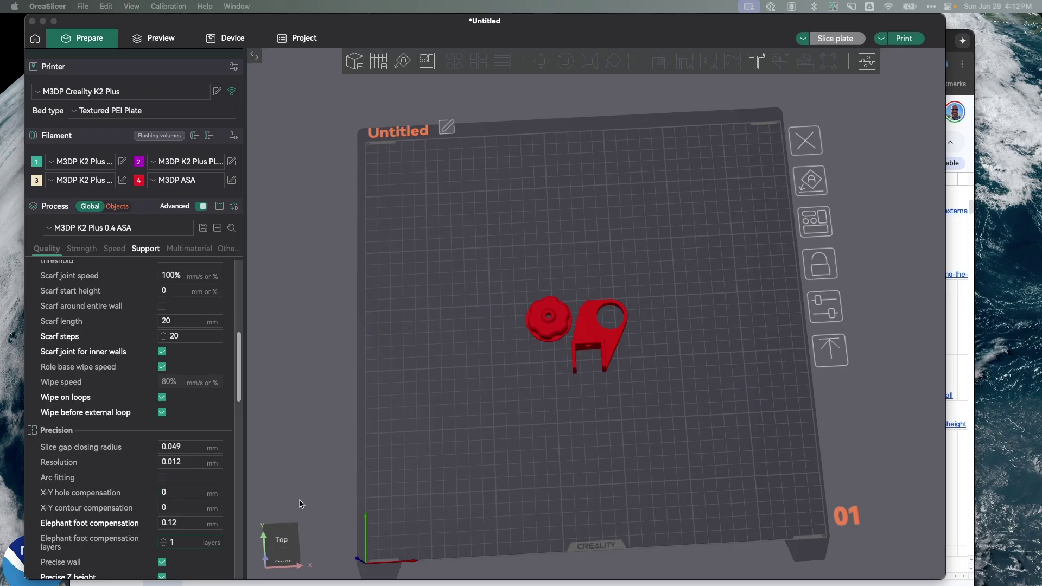
# Step: Bring Chrome forward and go from the line width page back to the wiki's quality settings list
pyautogui.click(957, 55)
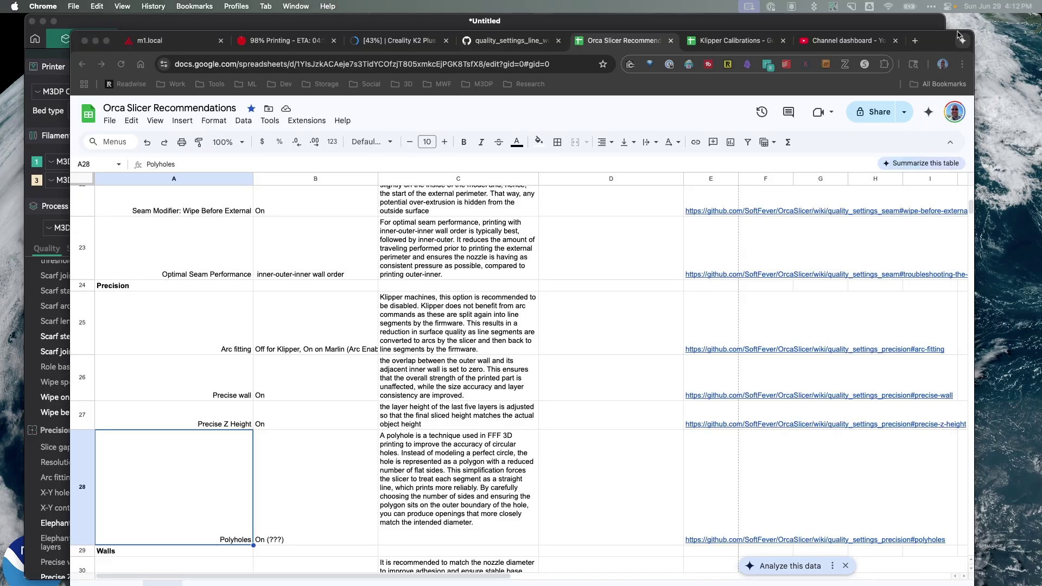
pyautogui.click(511, 41)
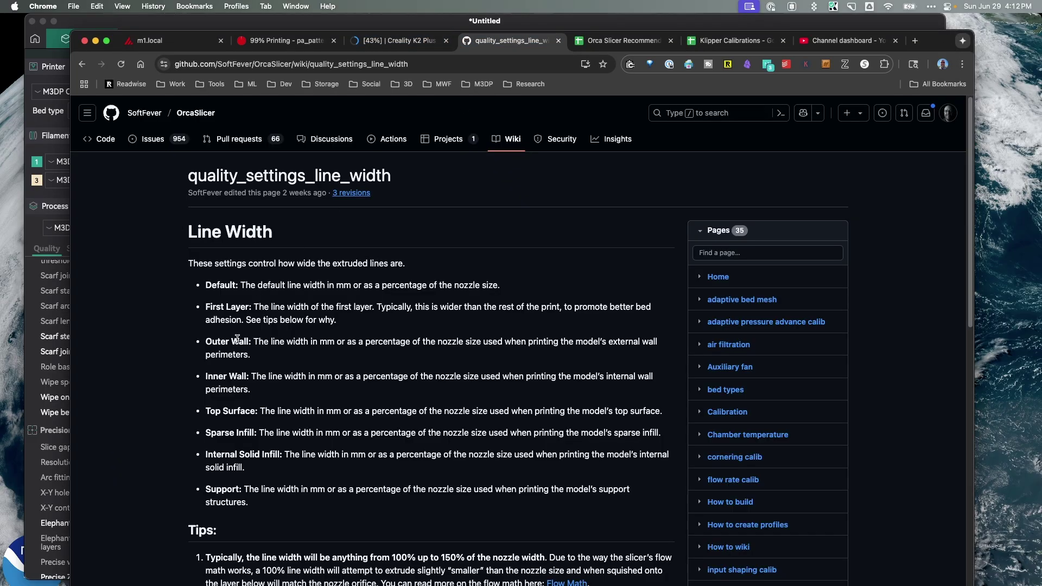
pyautogui.click(83, 64)
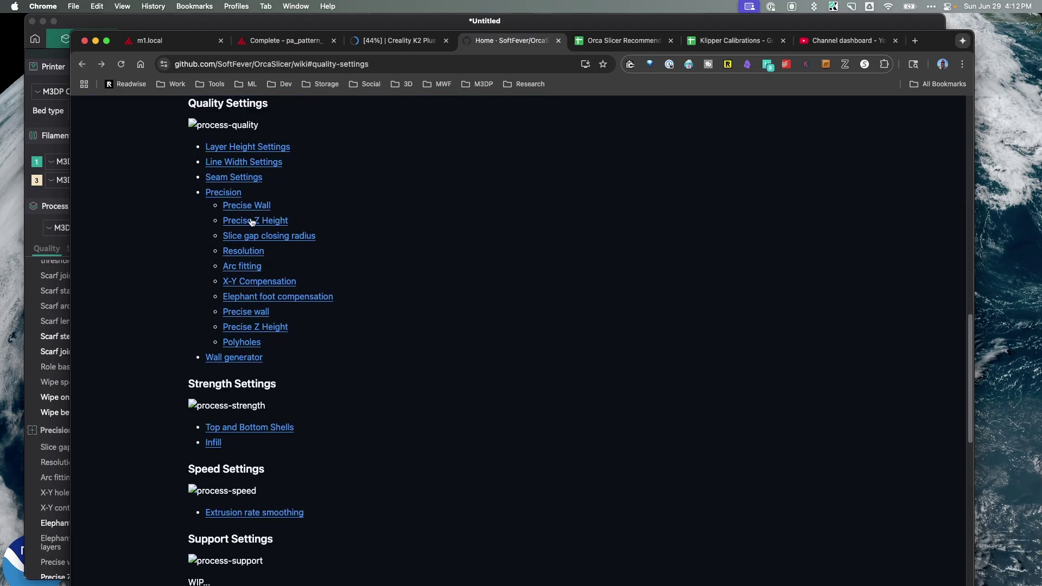
# Step: Open the Precision wiki page and read the Arc fitting note advising Klipper machines disable it
pyautogui.click(242, 269)
pyautogui.scroll(-15, 255, 345)
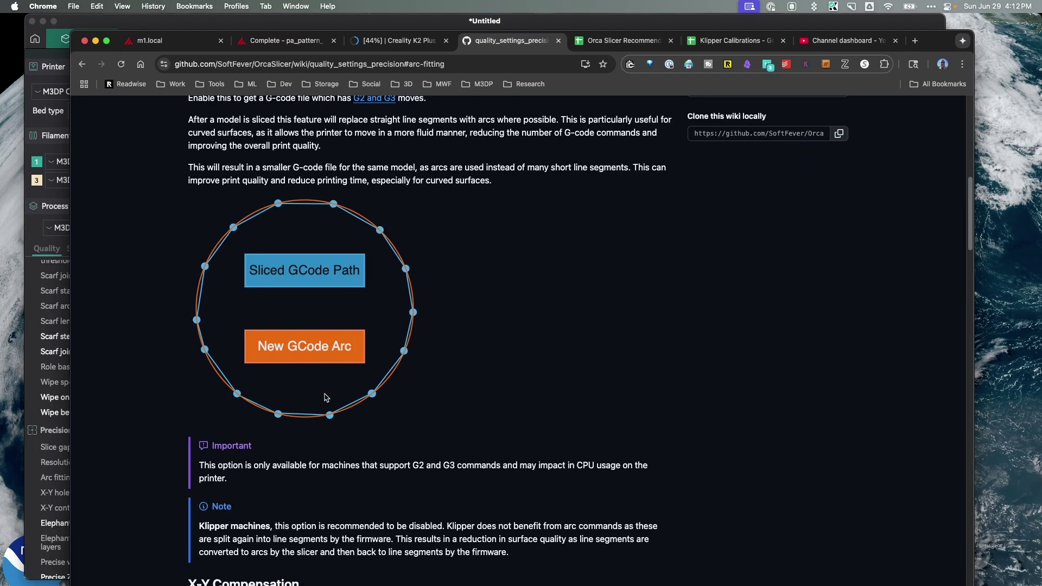
pyautogui.scroll(-20, 302, 394)
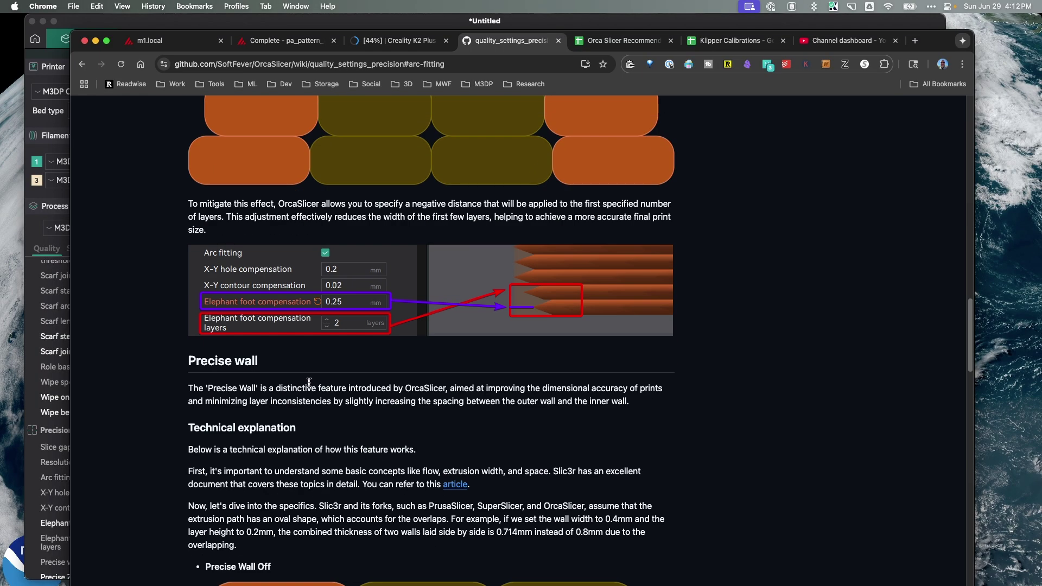
pyautogui.scroll(-20, 300, 397)
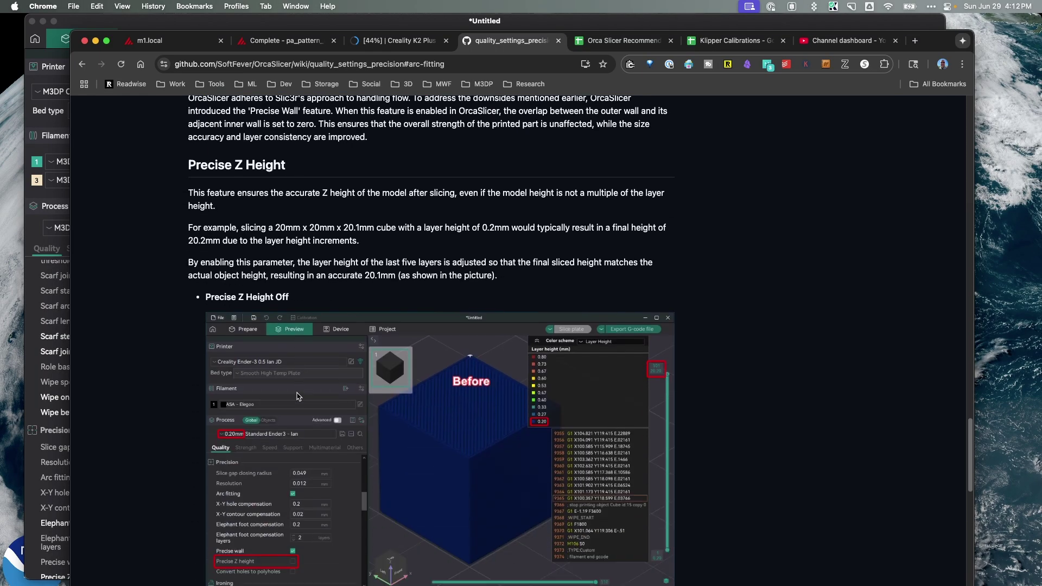
pyautogui.scroll(20, 295, 392)
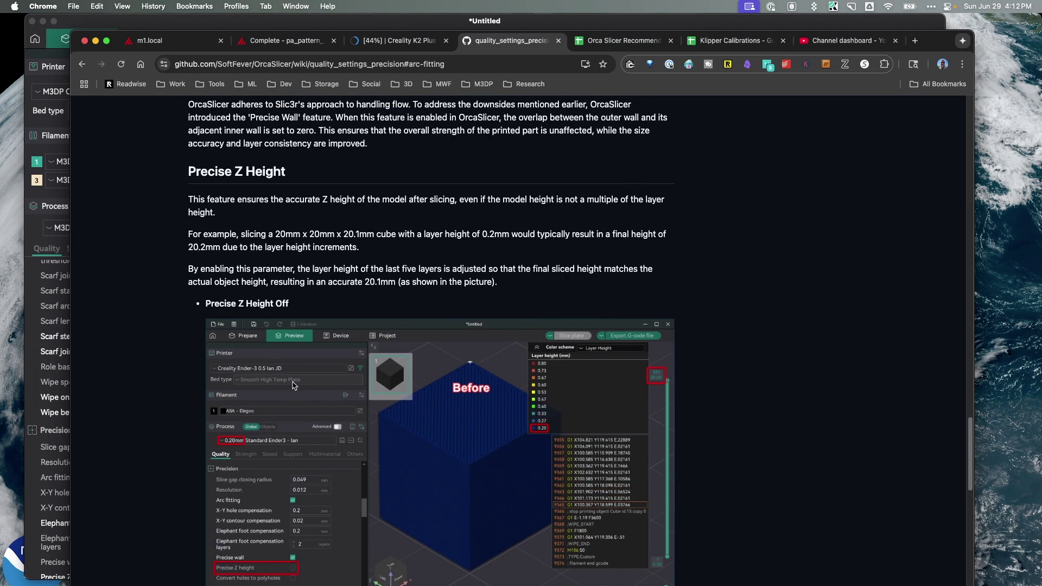
pyautogui.scroll(15, 292, 385)
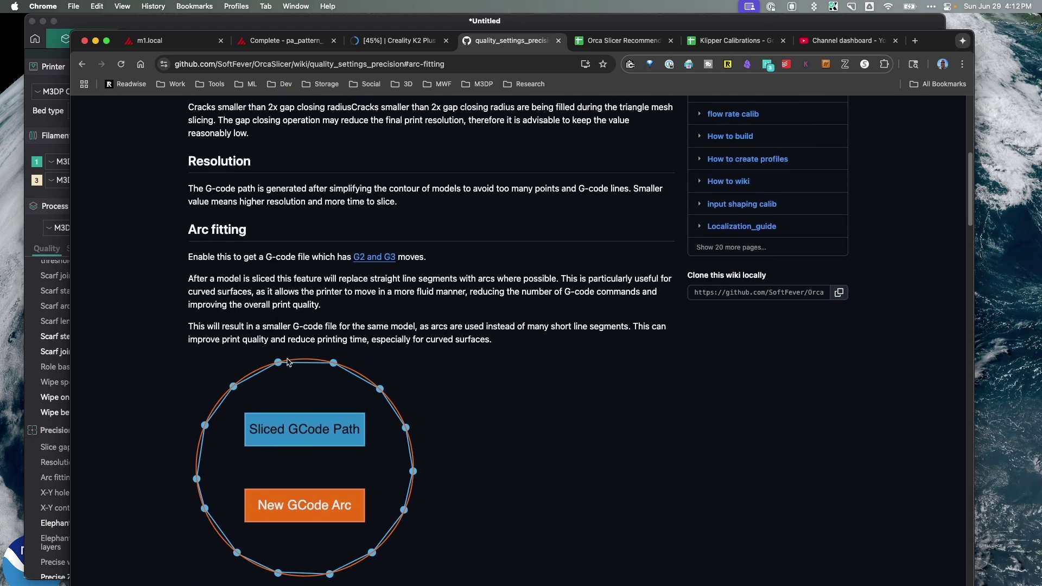
pyautogui.scroll(-8, 238, 302)
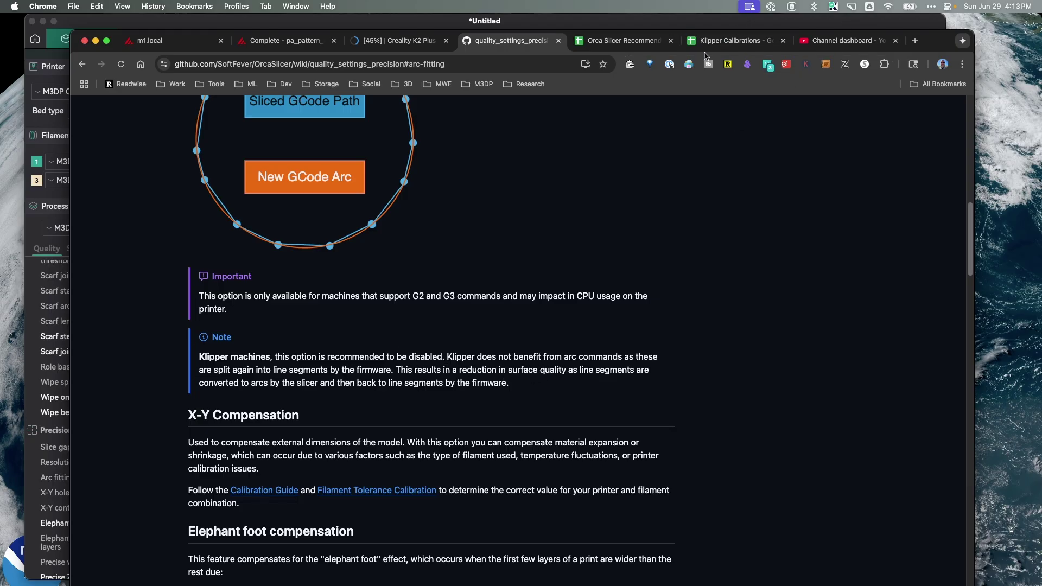
# Step: Return to the recommendations sheet and scroll to rows 28–34 listing first-layer wall width and overlap values
pyautogui.click(723, 41)
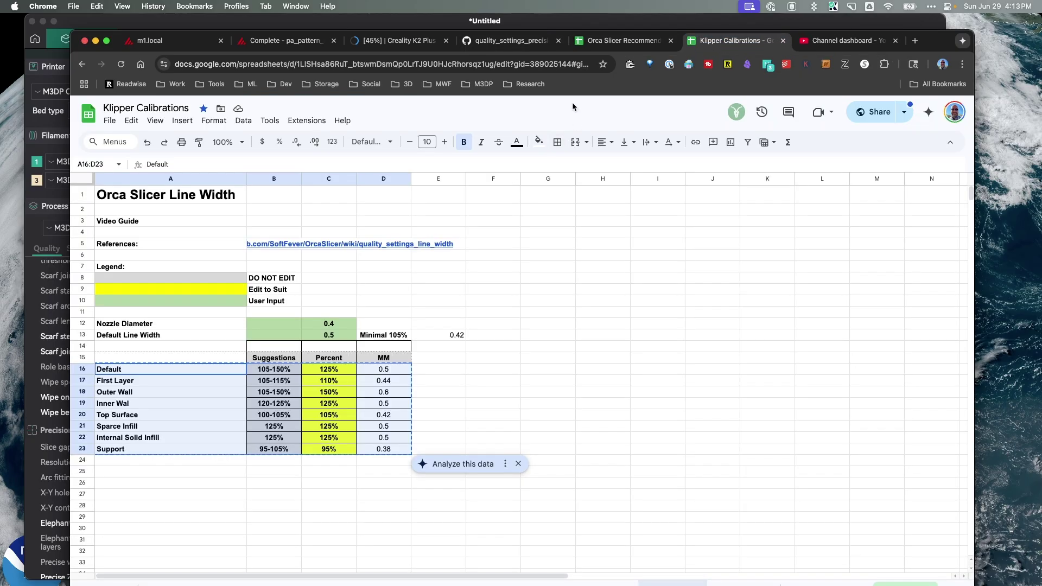
pyautogui.click(619, 41)
pyautogui.scroll(-5, 308, 325)
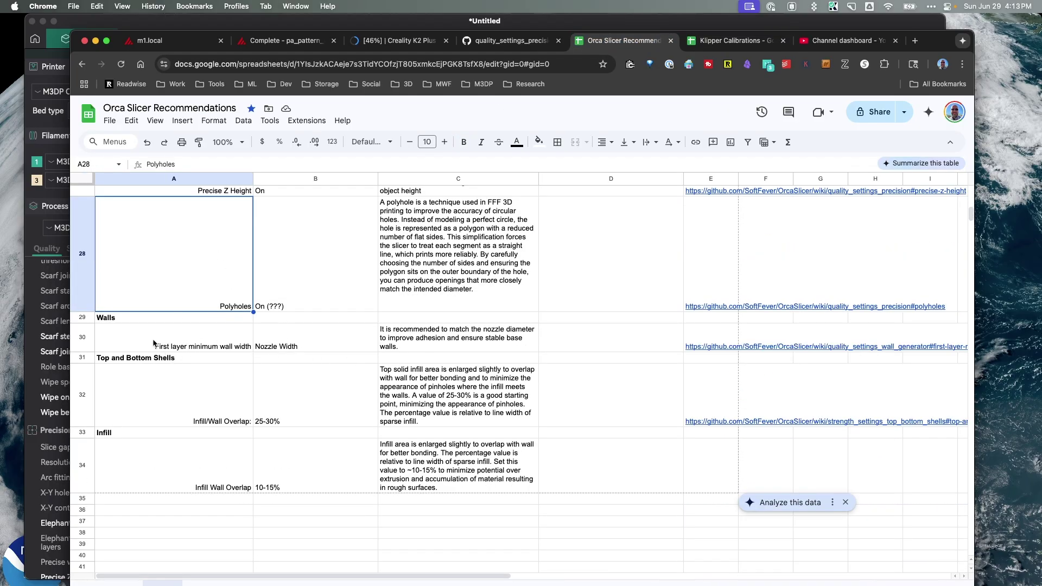
pyautogui.scroll(-1, 156, 345)
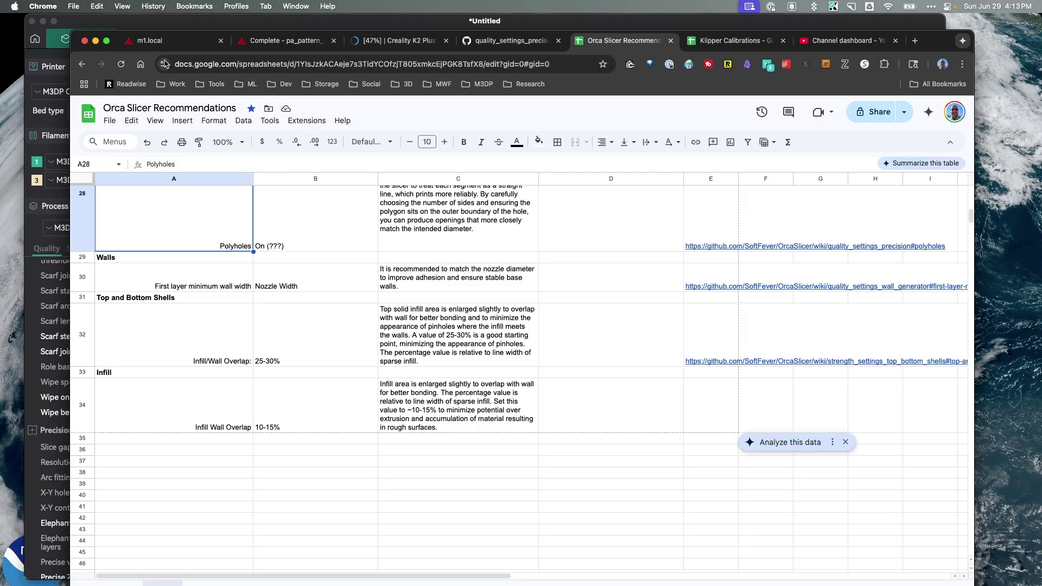
# Step: Confirm OrcaSlicer's First layer minimum wall width is 100%, cross-checking the recommendations sheet
pyautogui.click(83, 30)
pyautogui.scroll(-5, 141, 422)
pyautogui.scroll(-5, 140, 421)
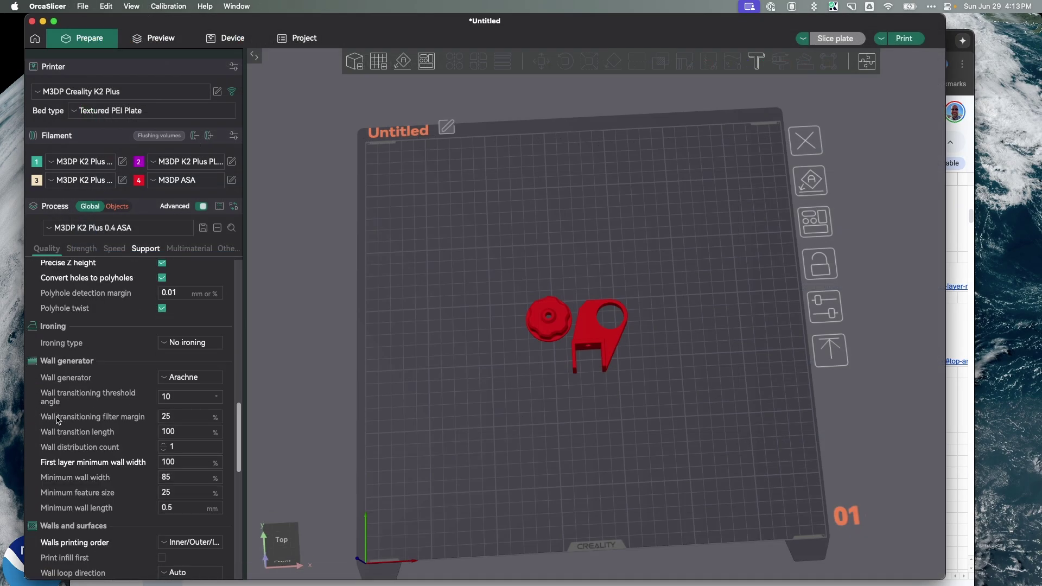
pyautogui.scroll(-2, 81, 412)
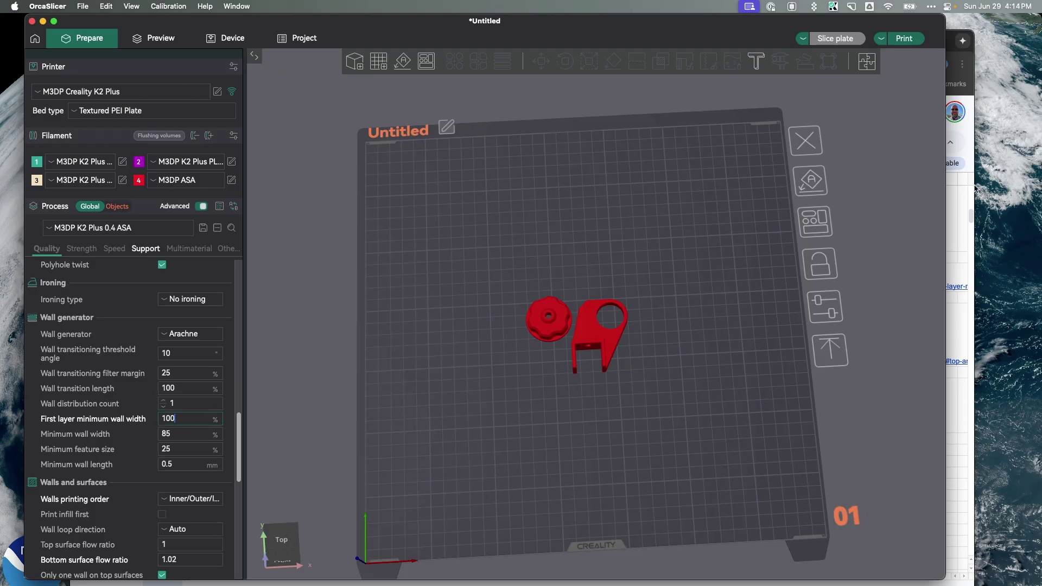
pyautogui.click(953, 45)
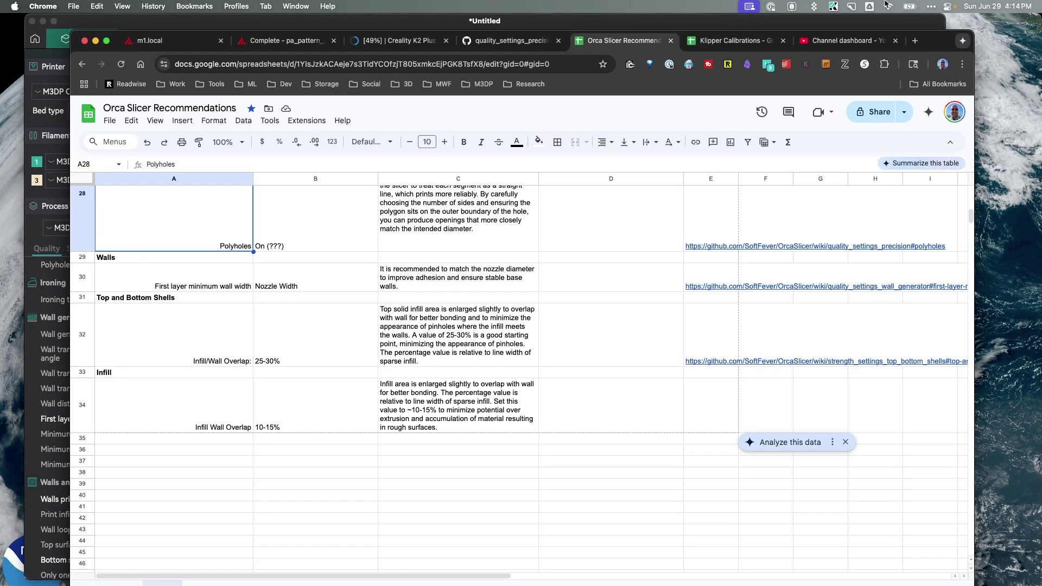
pyautogui.click(843, 25)
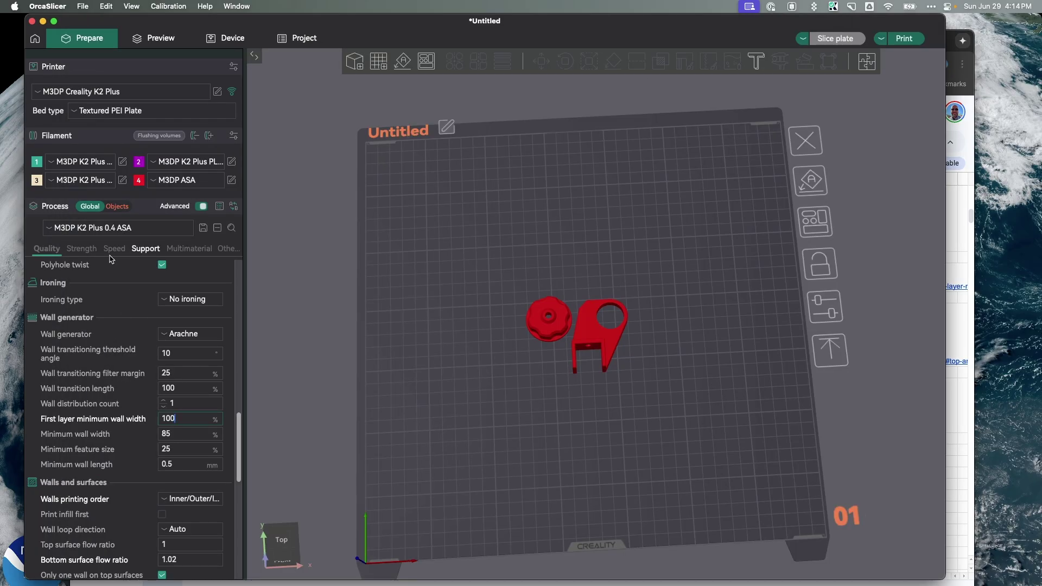
# Step: Verify the Strength tab's Infill/wall overlap is 15%, comparing against the recommendations sheet
pyautogui.click(89, 249)
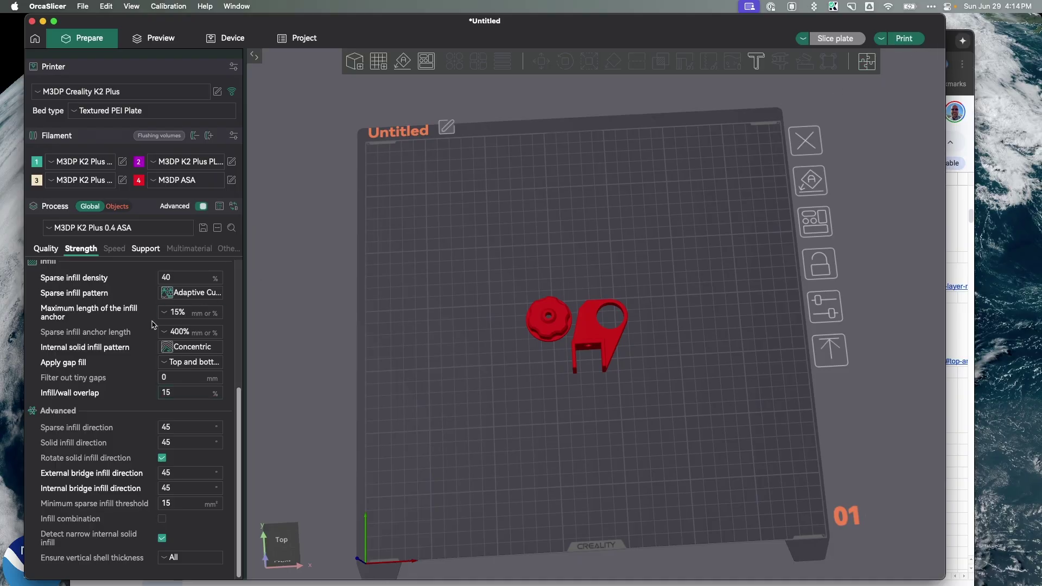
pyautogui.click(951, 51)
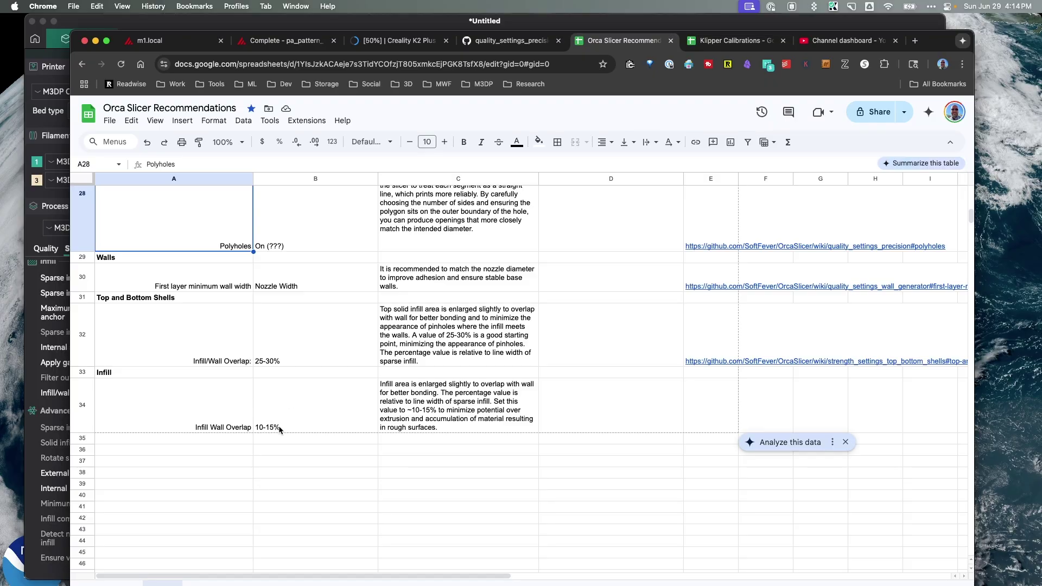
pyautogui.click(923, 21)
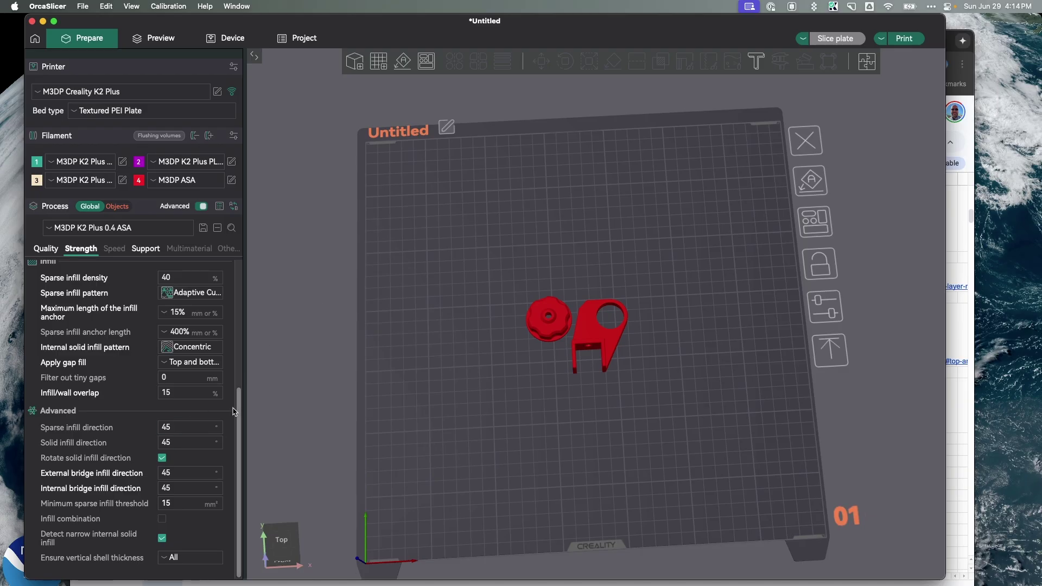
pyautogui.scroll(5, 244, 406)
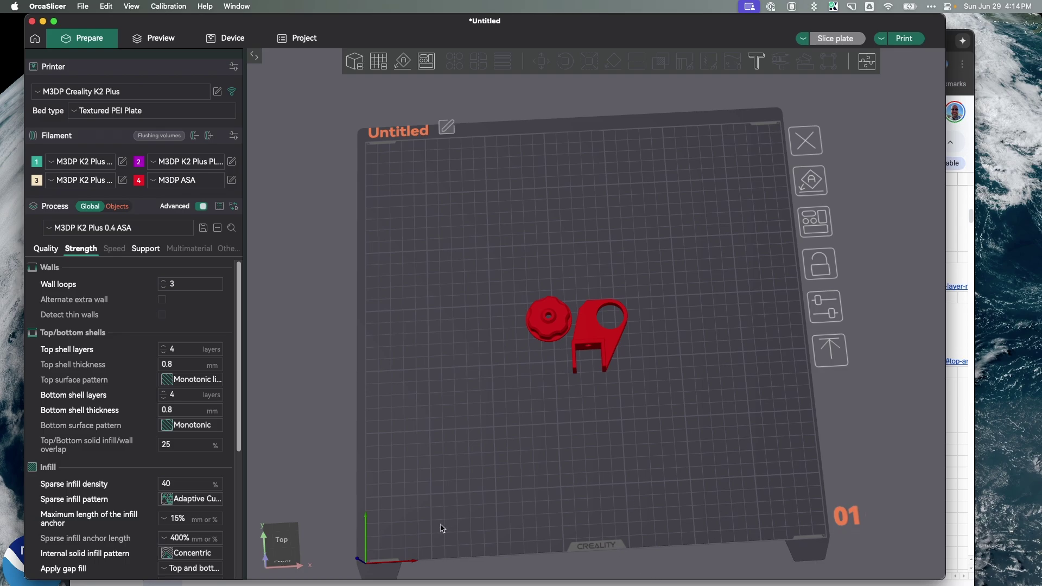
# Step: Bring the Orca Slicer Recommendations sheet in Chrome to the front and scroll through its rows
pyautogui.click(954, 48)
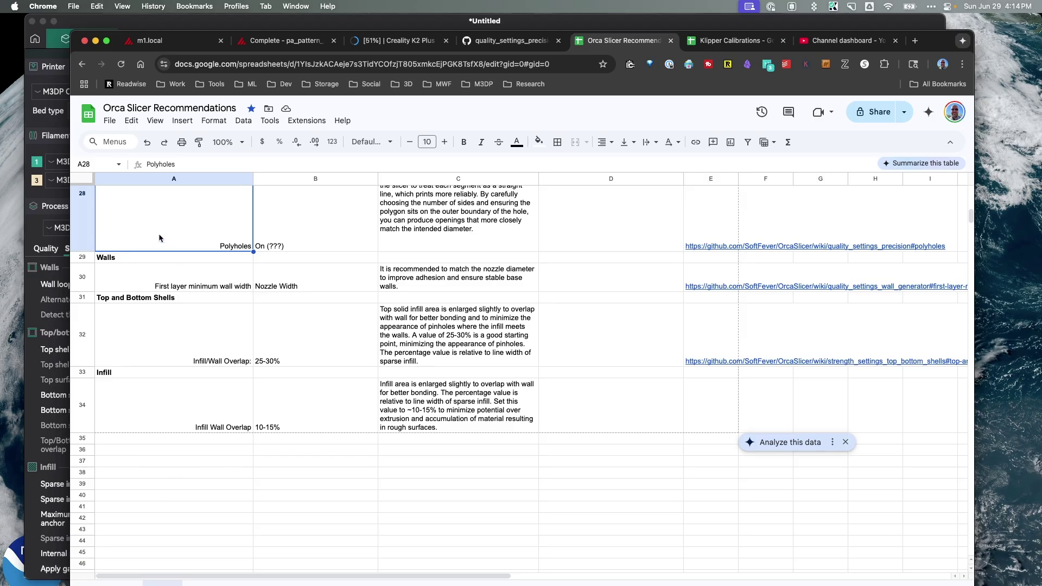
pyautogui.scroll(10, 159, 238)
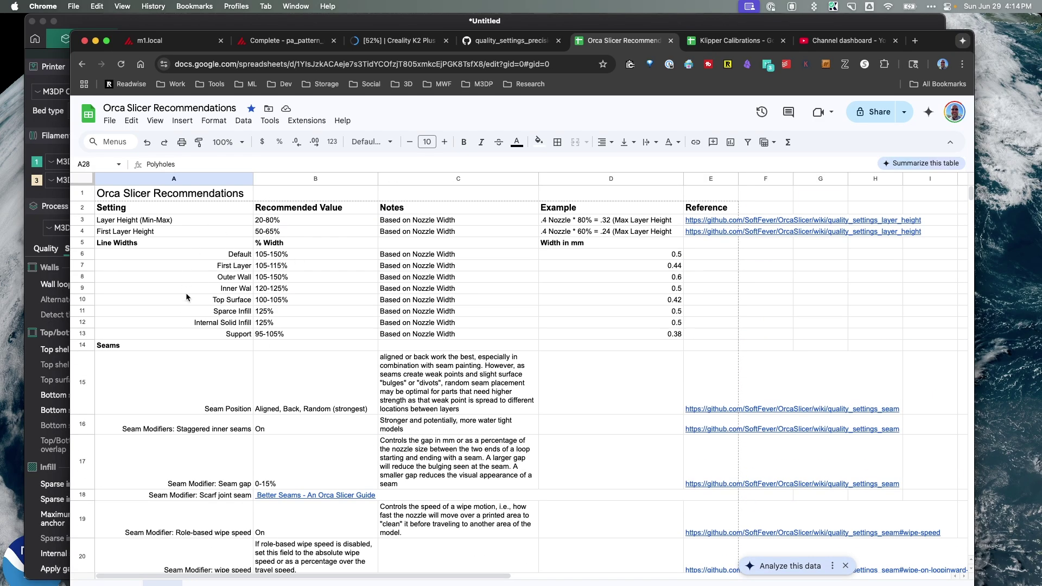
pyautogui.scroll(-3, 190, 374)
pyautogui.scroll(3, 255, 371)
pyautogui.scroll(-8, 213, 413)
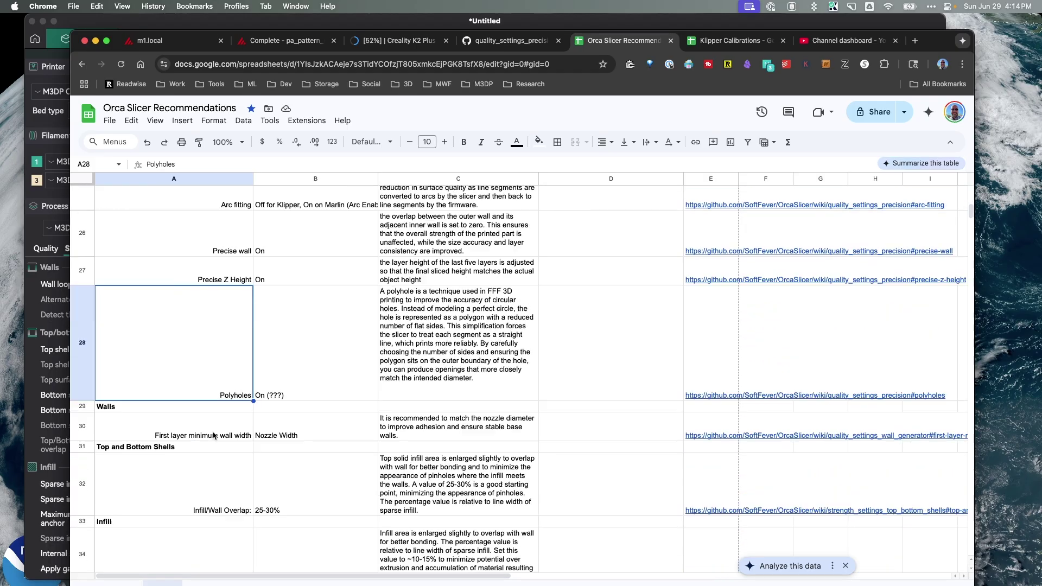
pyautogui.scroll(-3, 213, 436)
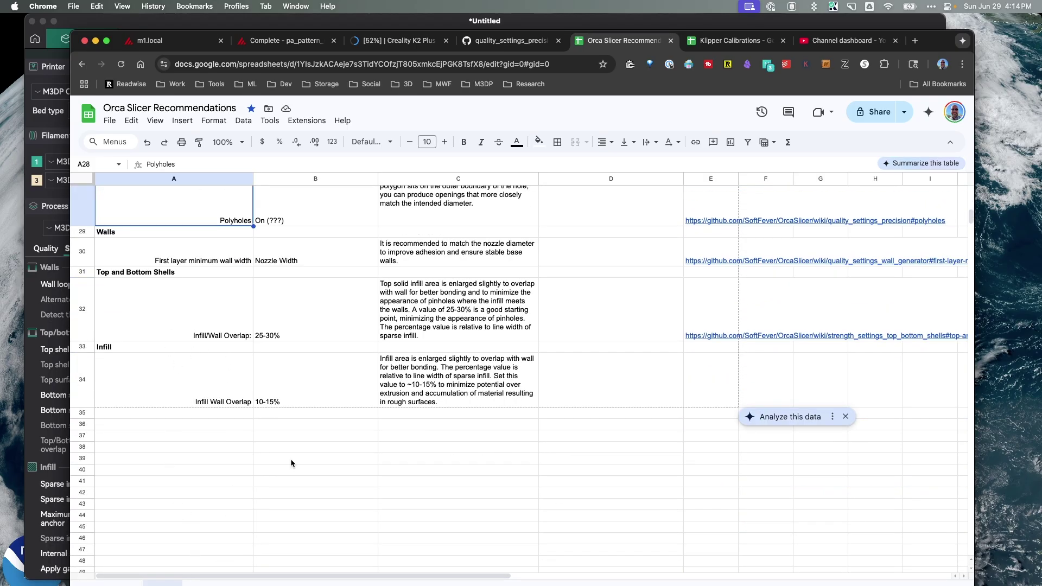
pyautogui.scroll(-3, 291, 463)
pyautogui.scroll(3, 262, 533)
pyautogui.scroll(-10, 261, 529)
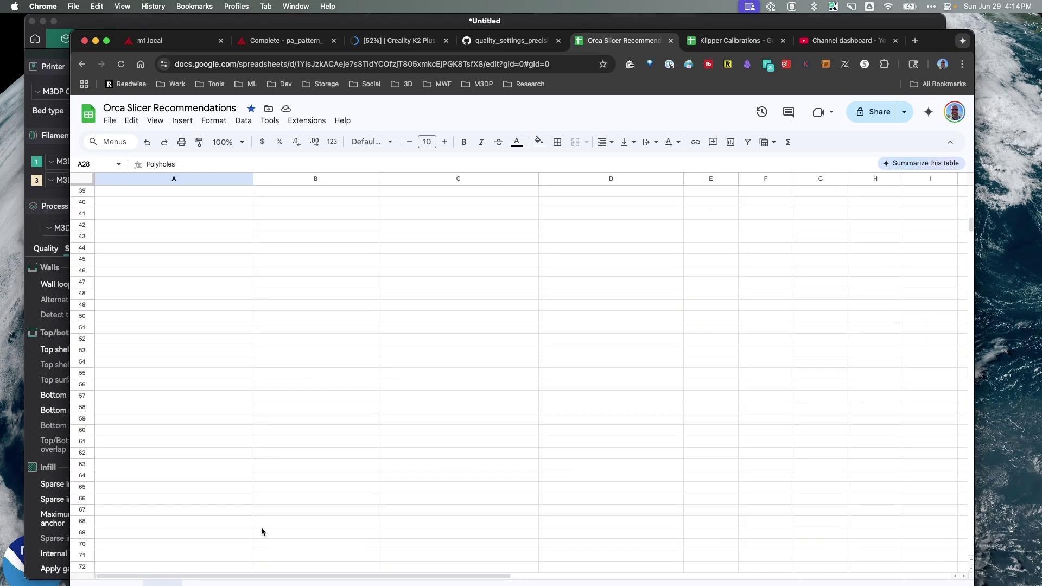
pyautogui.scroll(-5, 225, 435)
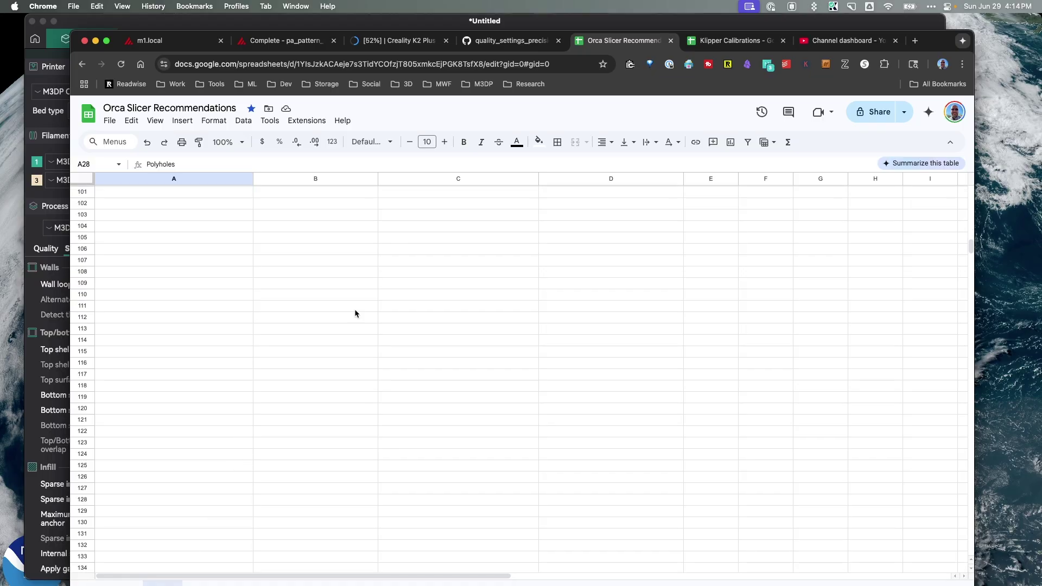
# Step: Raise the browser window to reveal the sheet tabs, then scroll down to the Infill Wall Overlap 10-15% row
pyautogui.moveTo(922, 39); pyautogui.dragTo(926, 22)
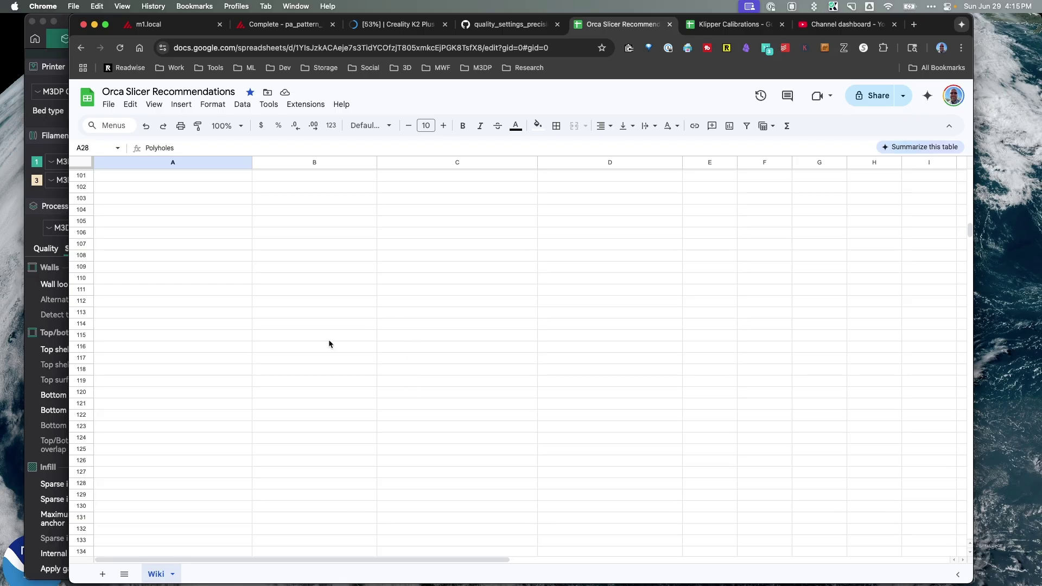
pyautogui.scroll(20, 326, 341)
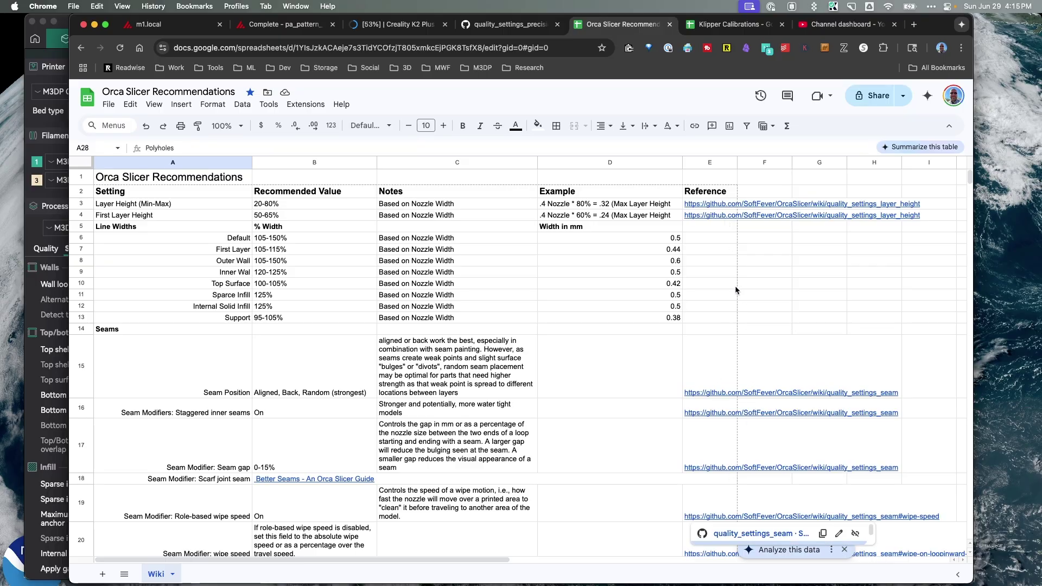
pyautogui.scroll(-10, 659, 295)
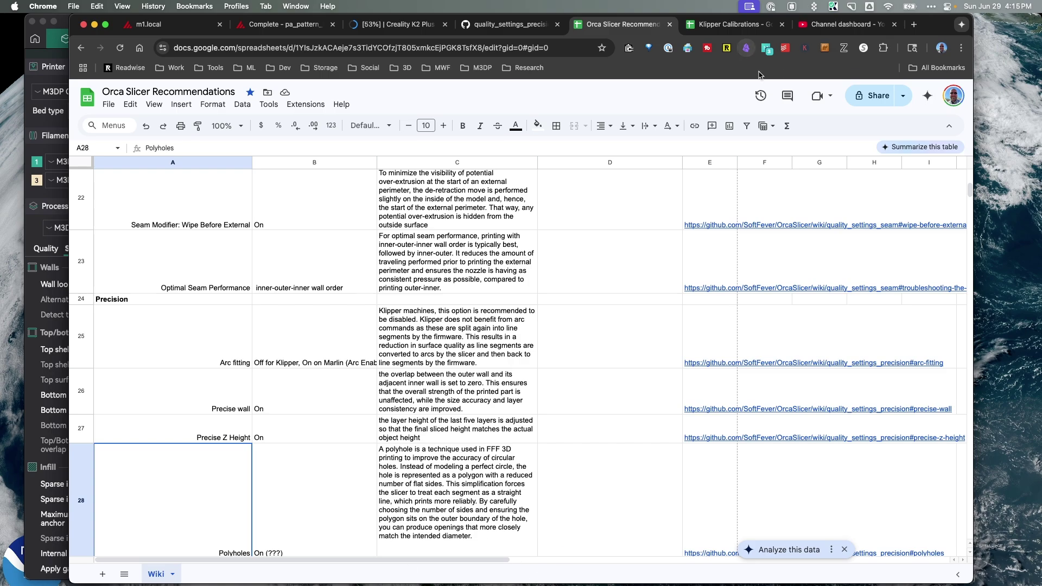
pyautogui.scroll(-3, 228, 445)
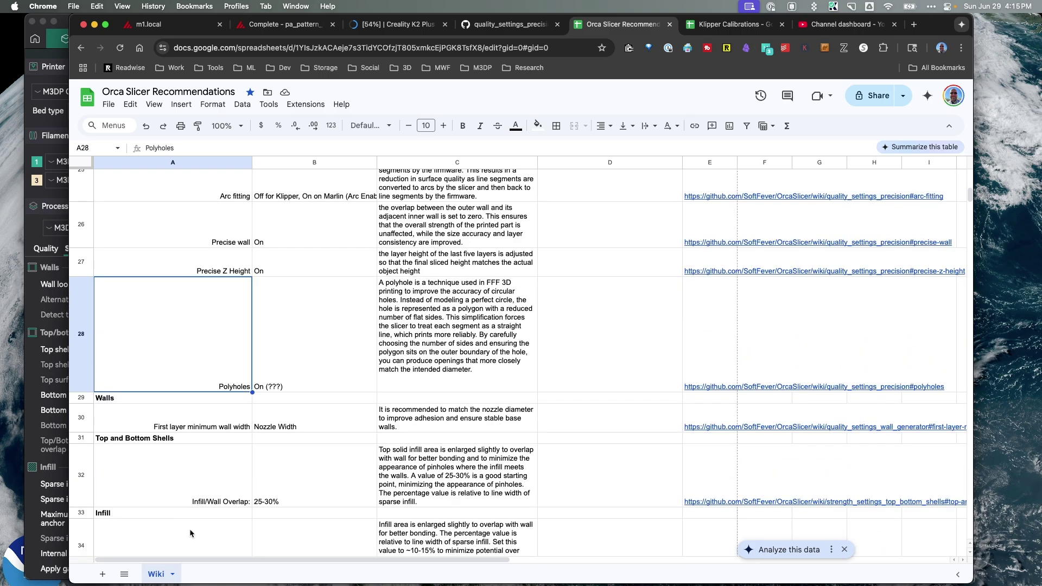
pyautogui.scroll(-2, 194, 528)
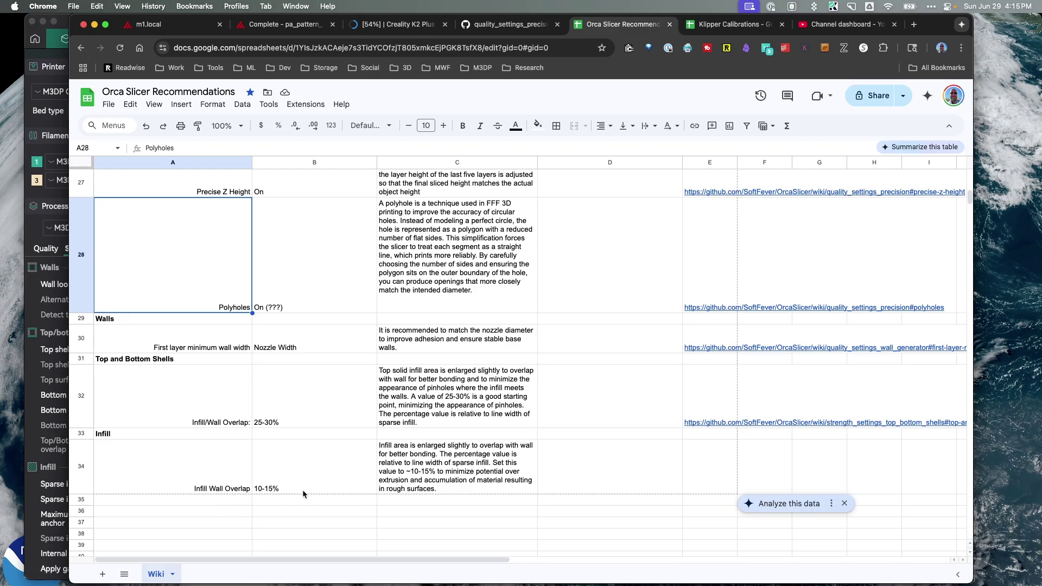